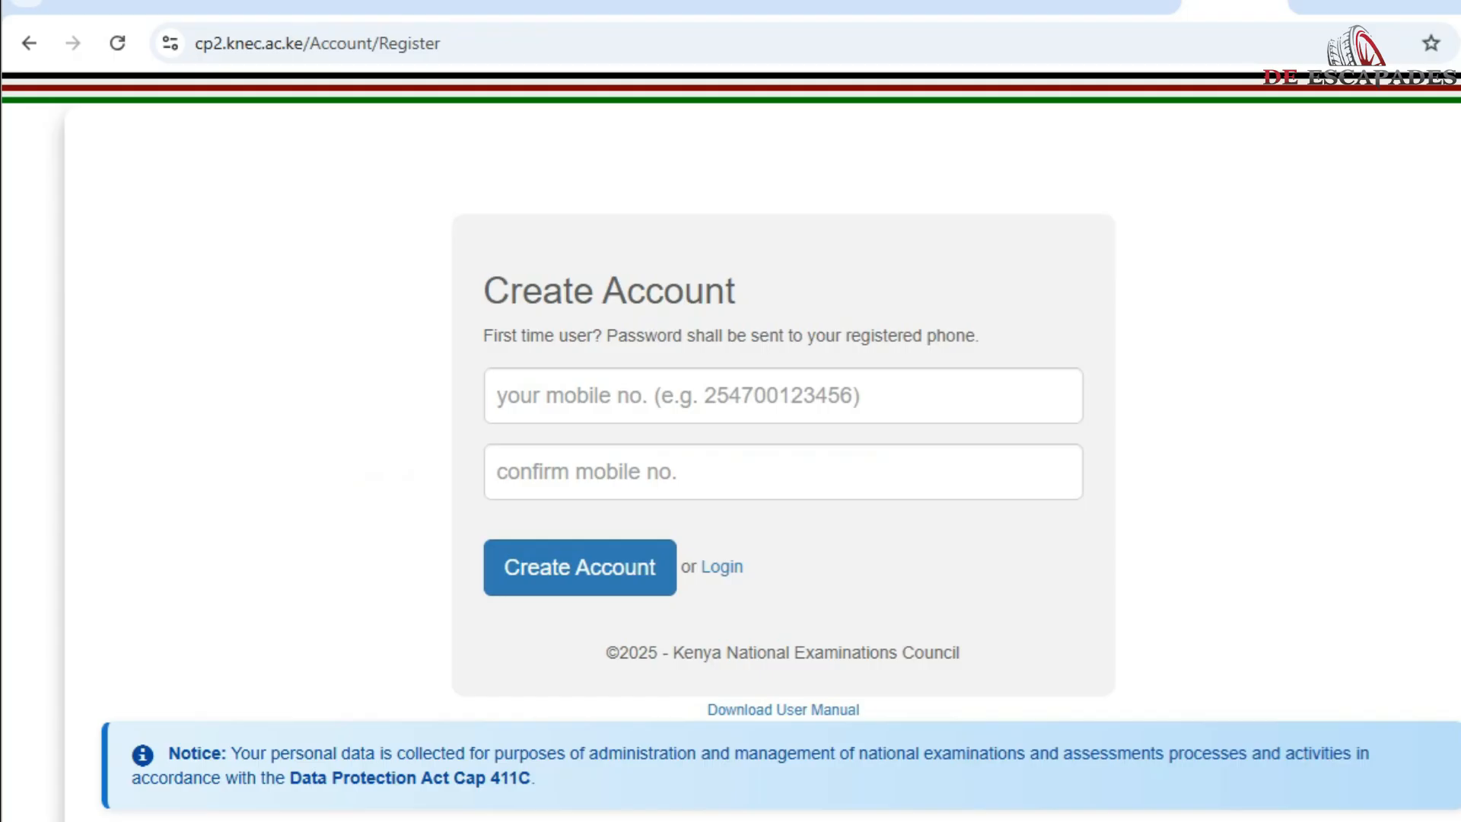
# Step: Enter the applicant's mobile number in both fields and submit the new account registration
pyautogui.click(631, 396)
pyautogui.click(632, 395)
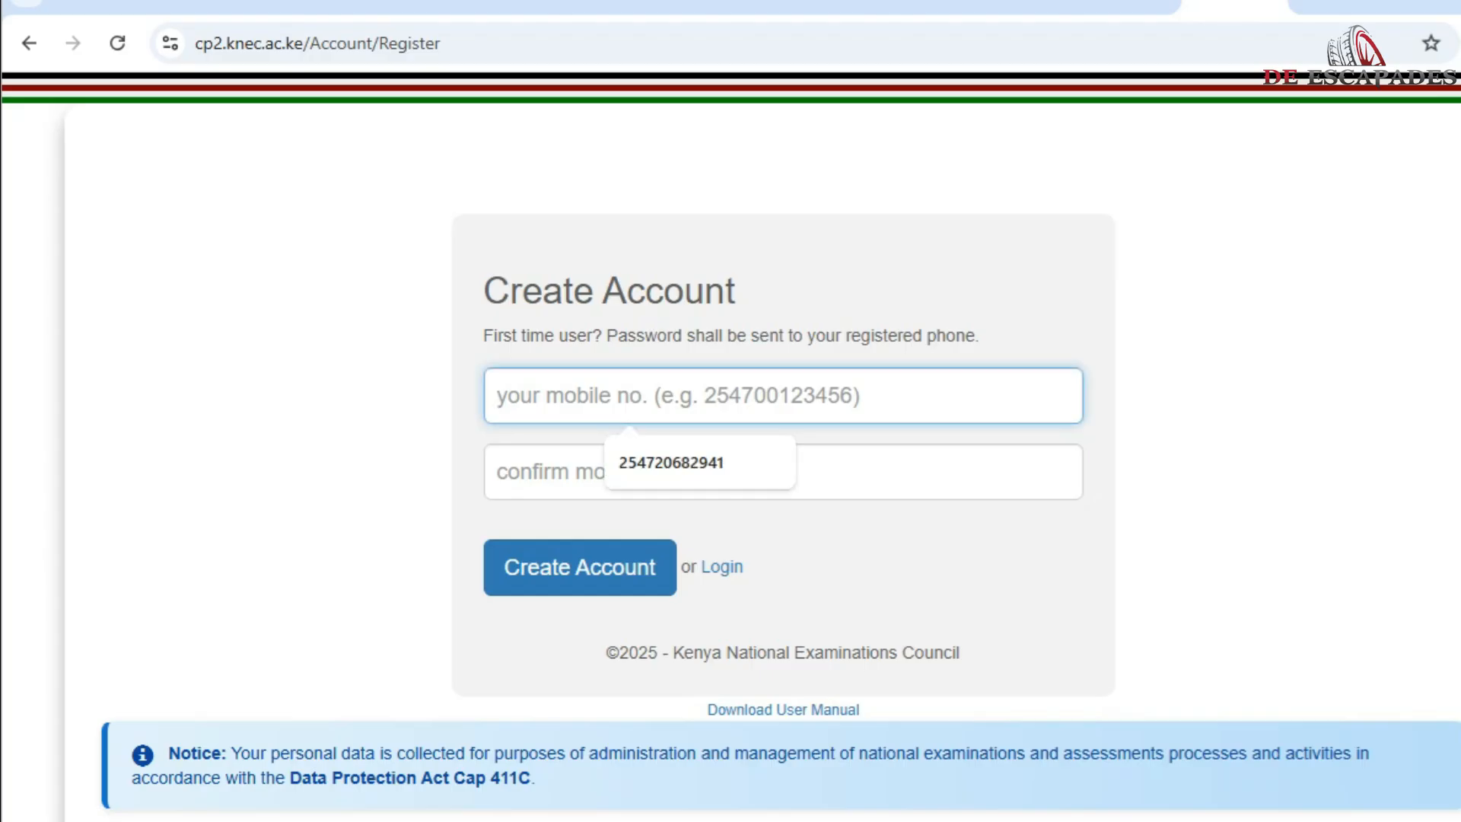
pyautogui.write('2547')
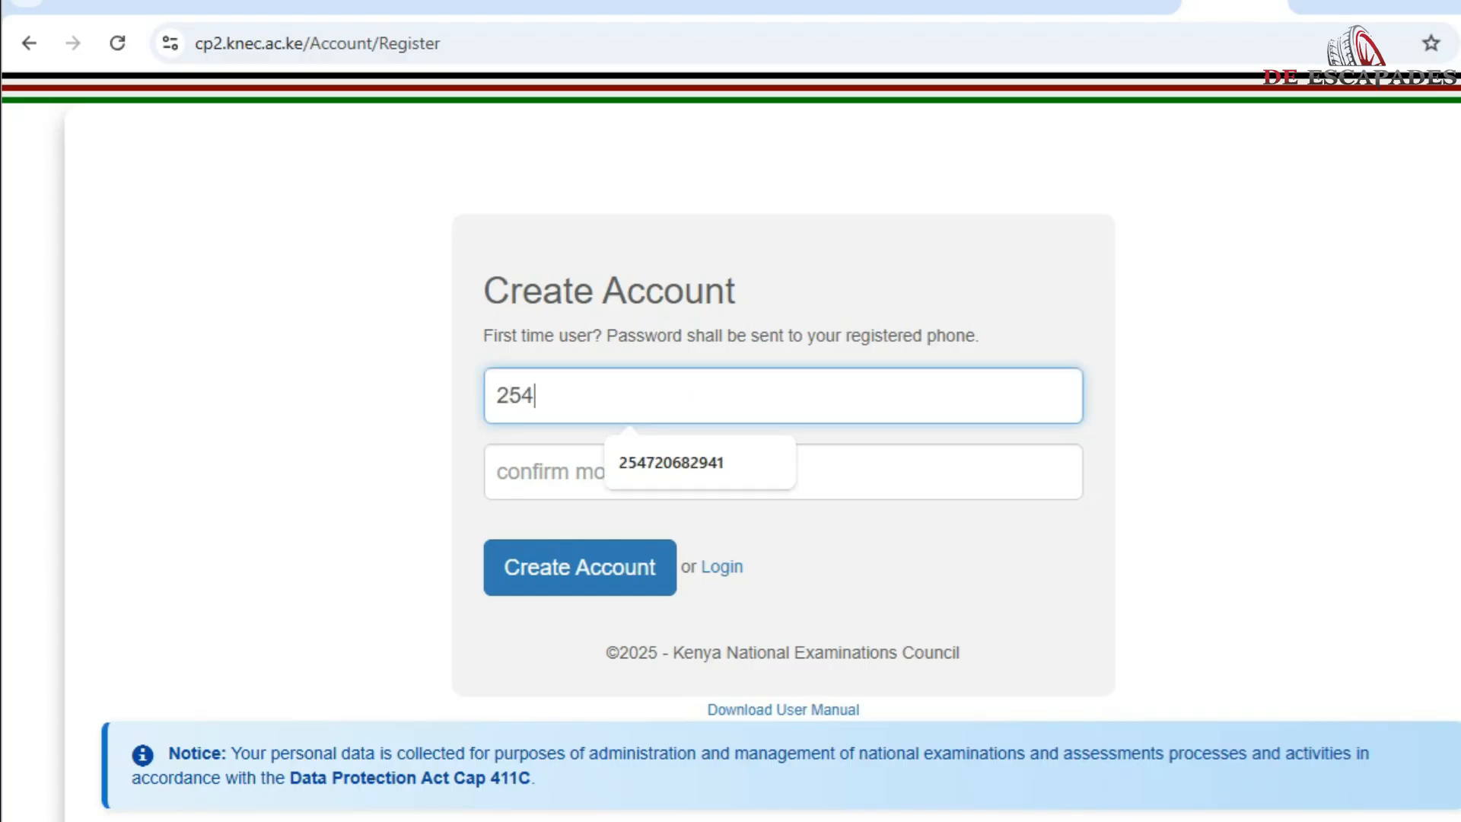
pyautogui.write('1')
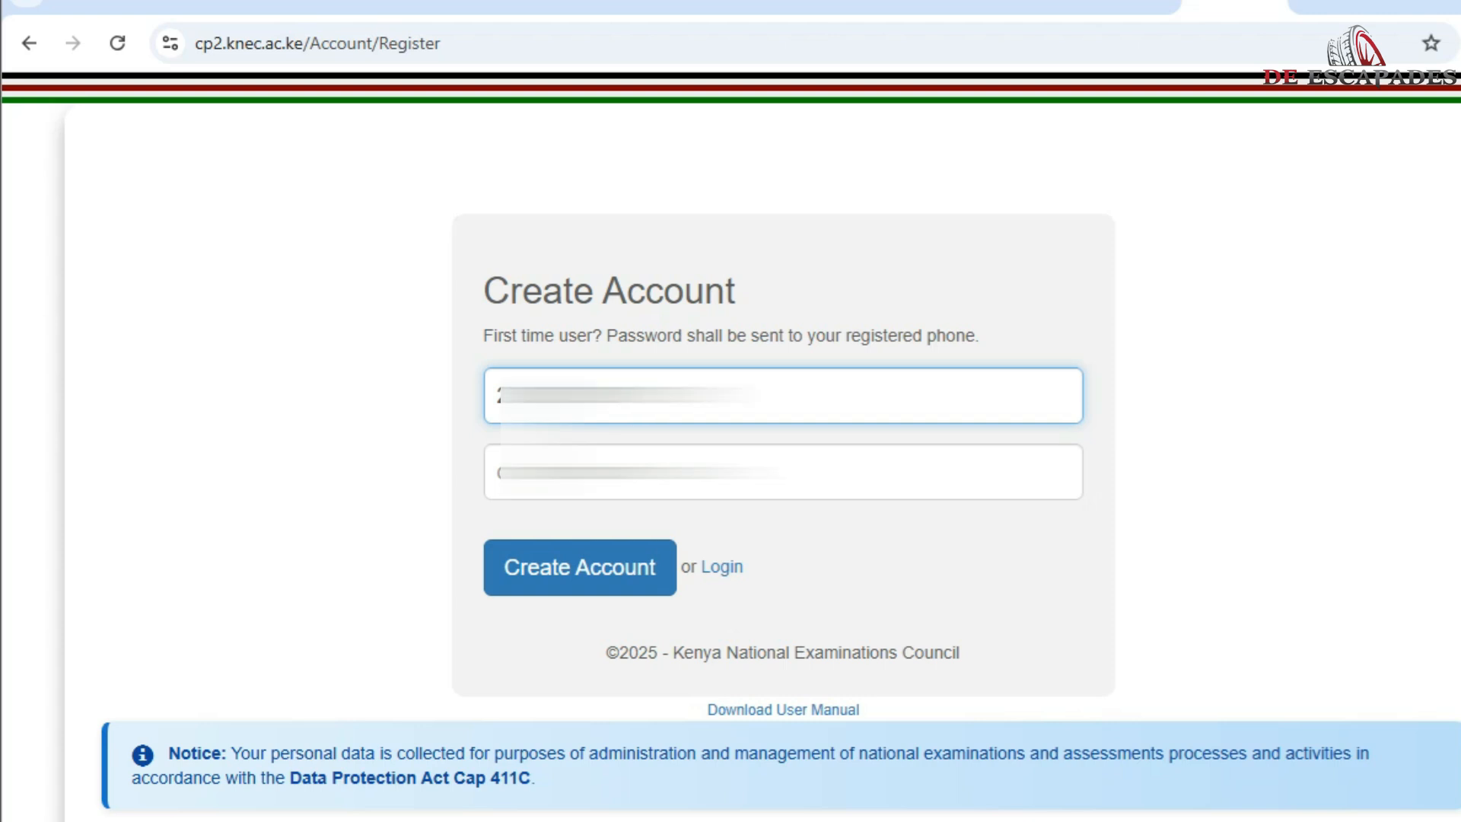
pyautogui.click(632, 472)
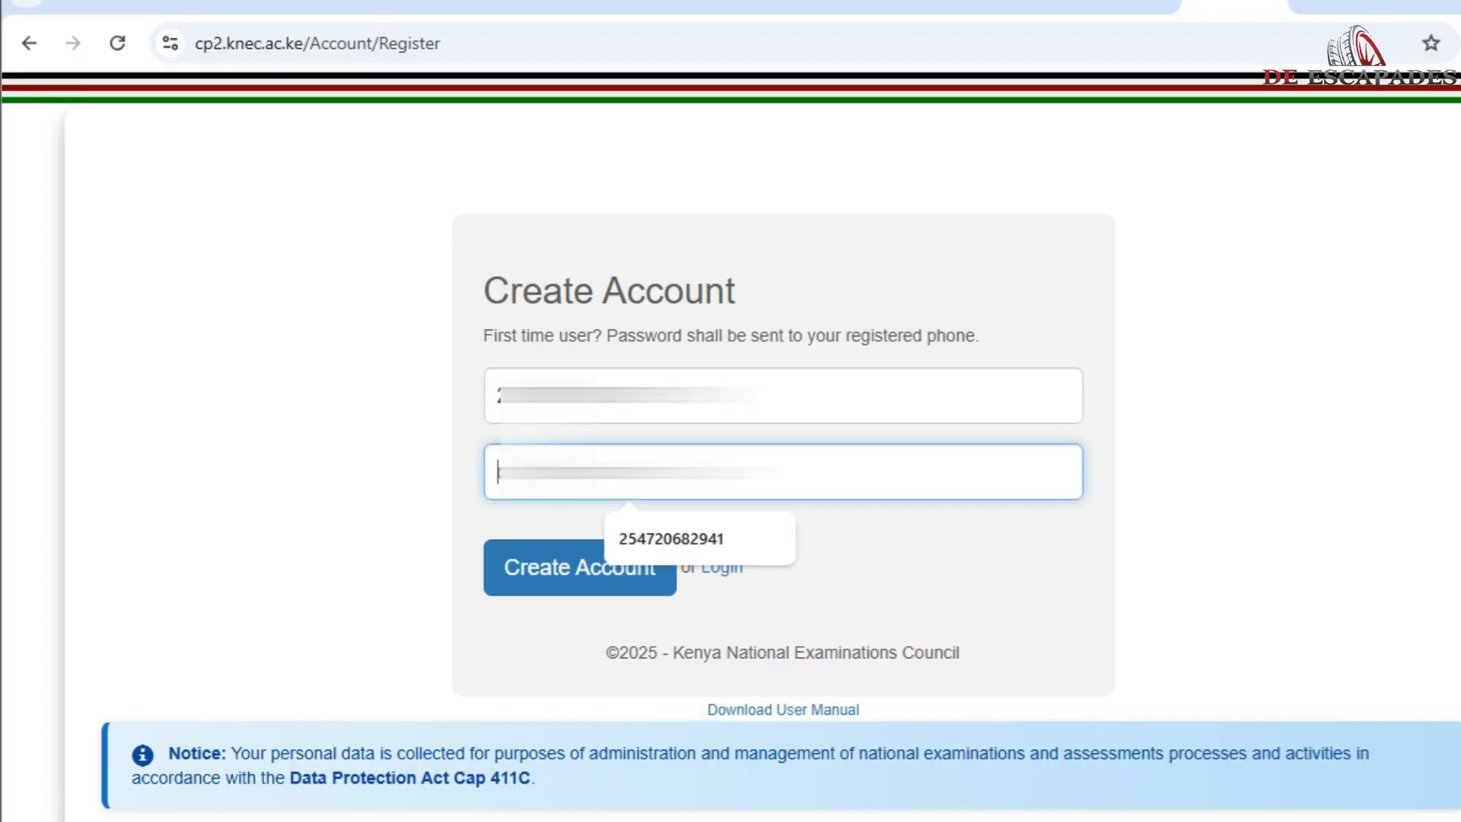
pyautogui.write('21')
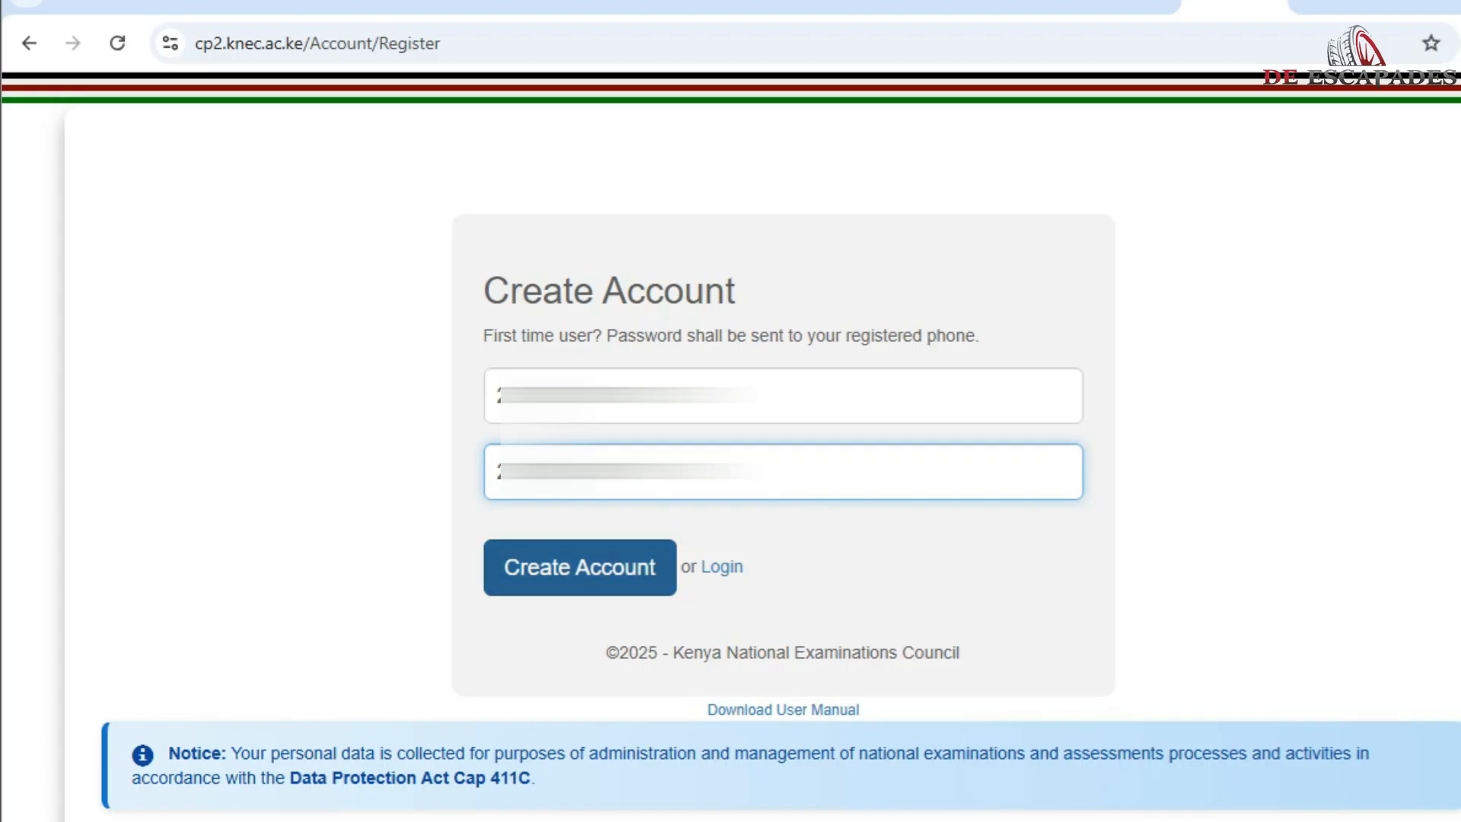
pyautogui.click(580, 568)
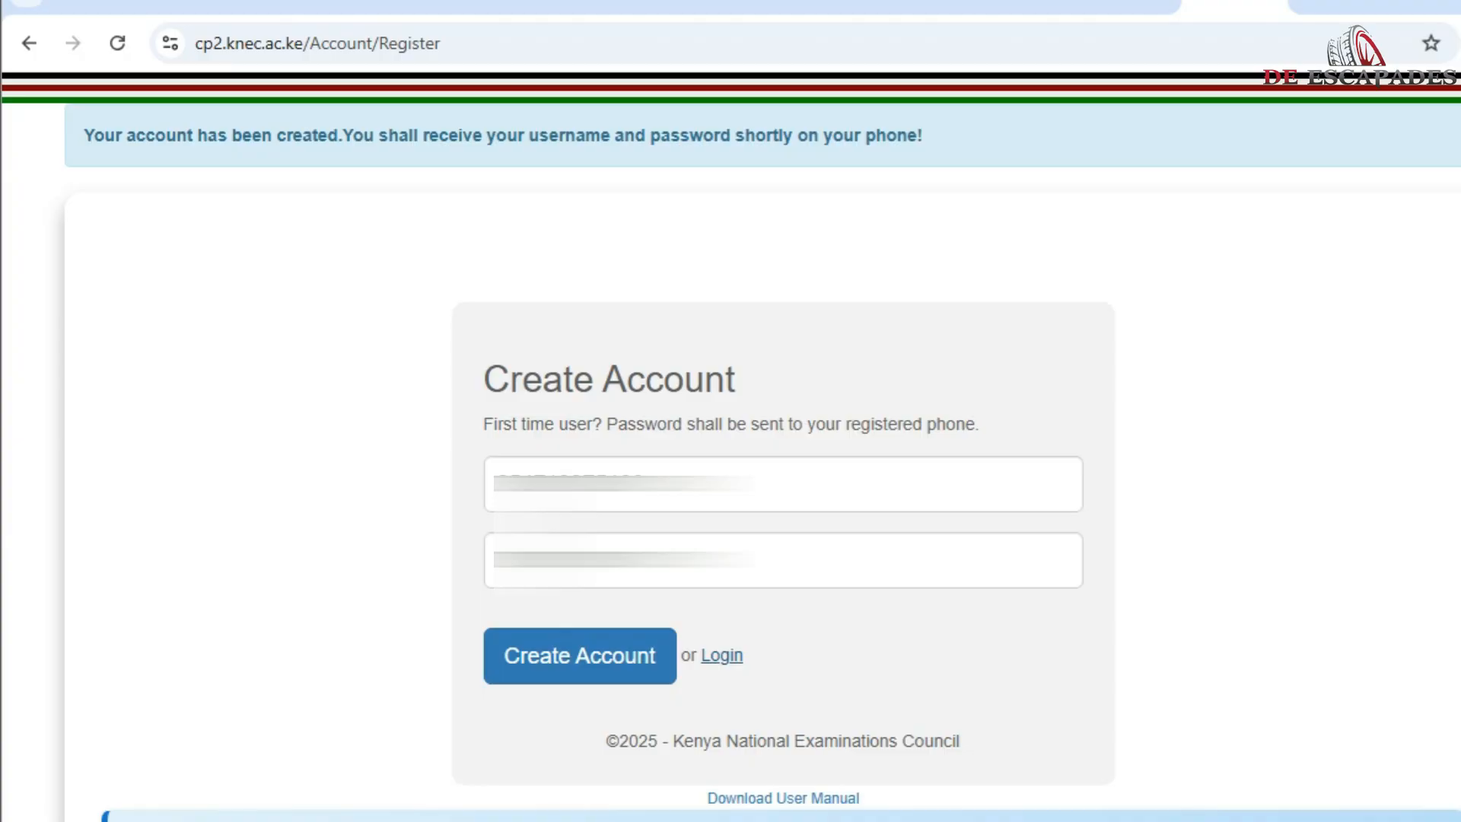
# Step: Go to the login page and start entering the username received by SMS
pyautogui.click(722, 655)
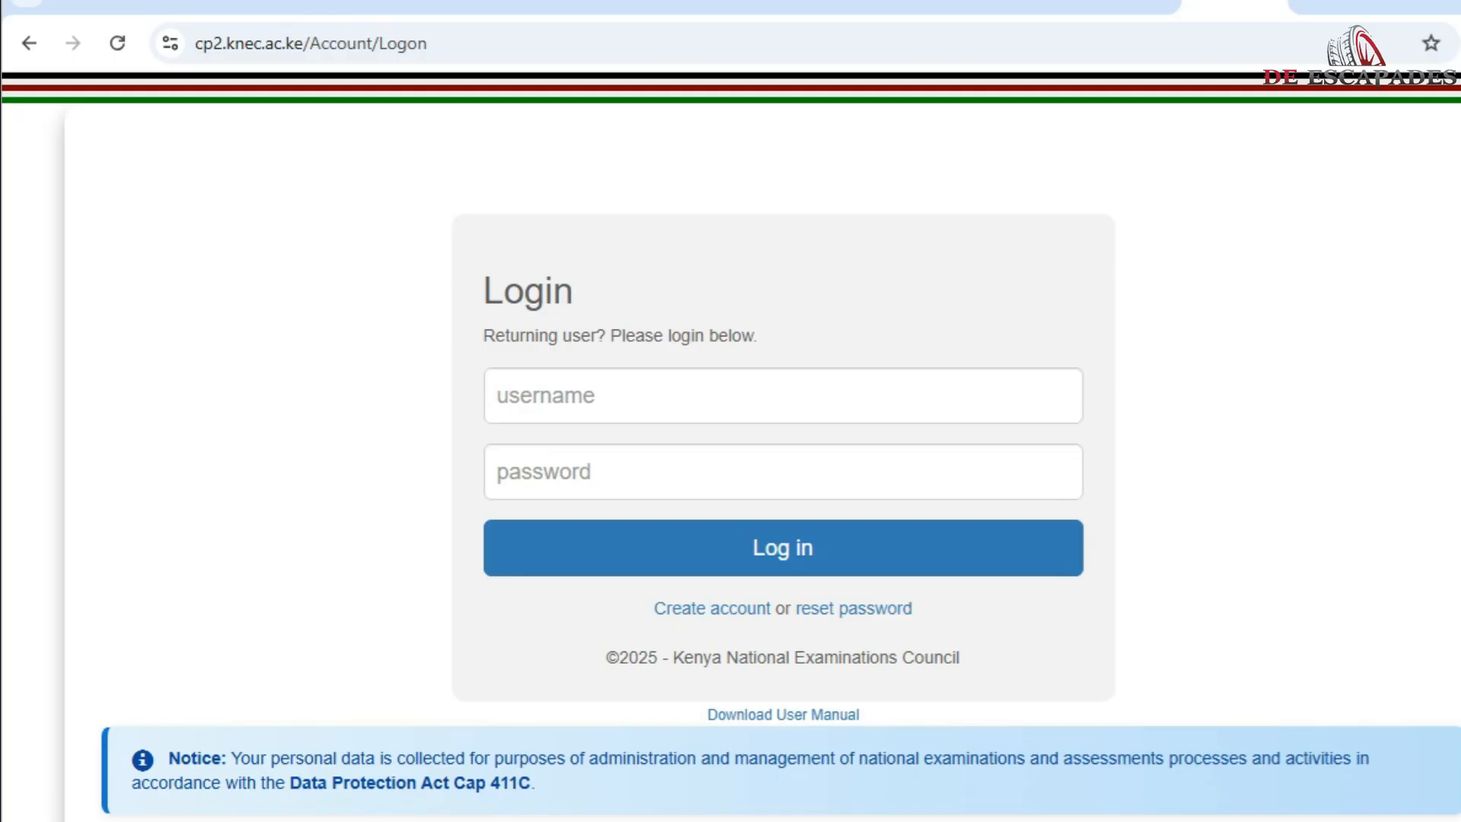
pyautogui.click(630, 396)
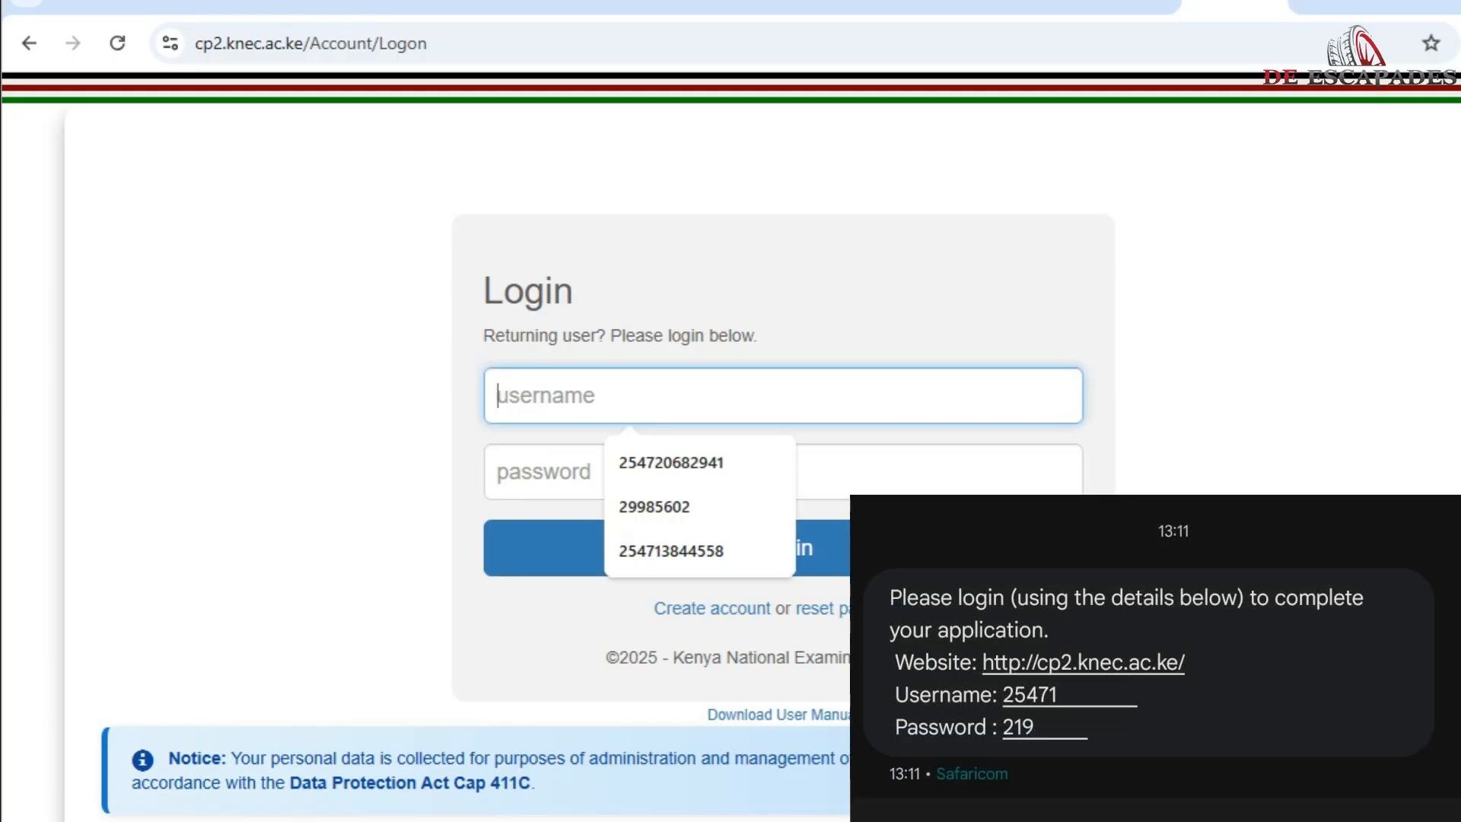
pyautogui.write('25')
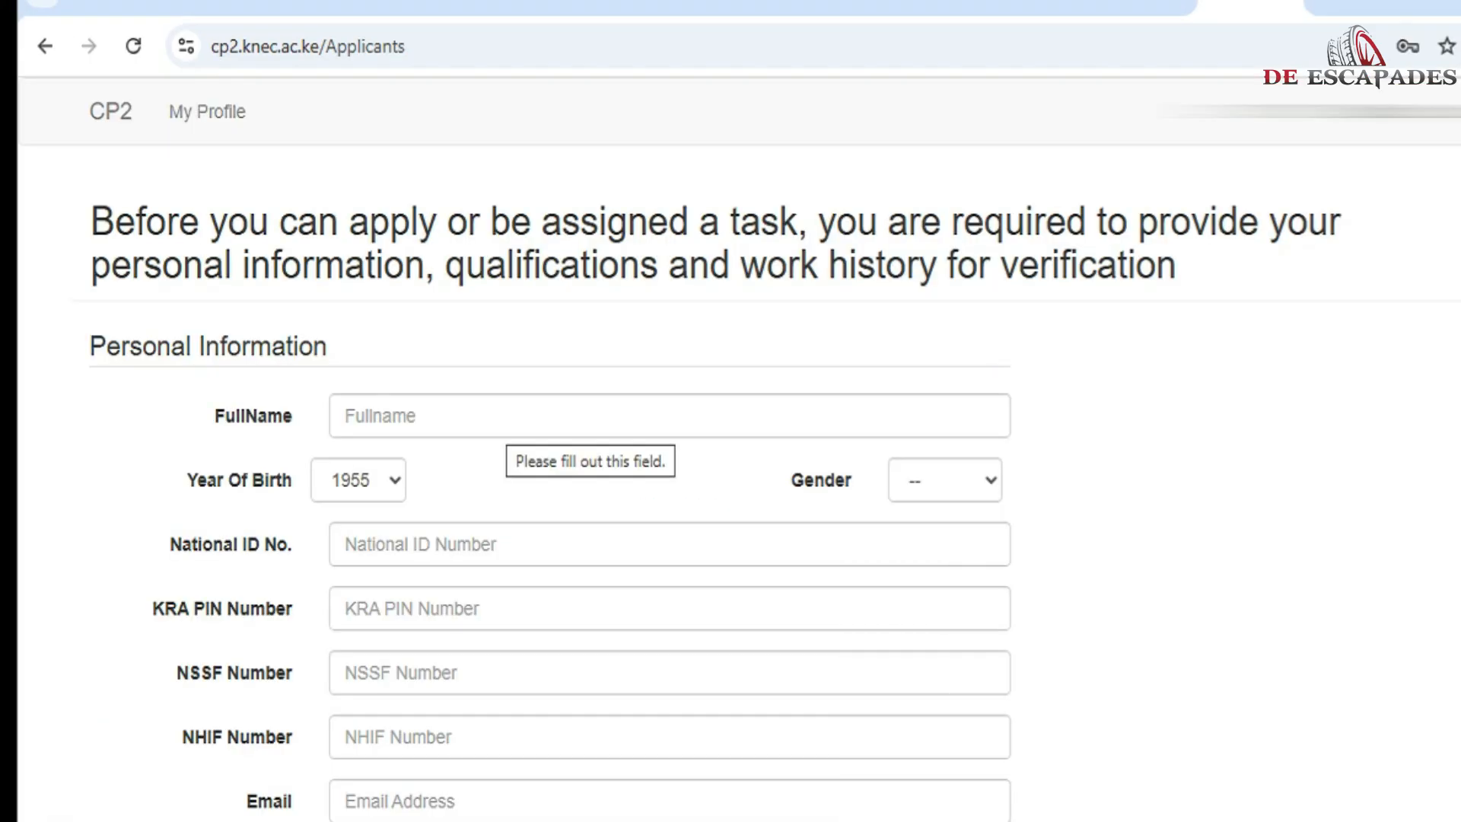
# Step: Enter the applicant's full name, with year of birth 1958 and gender Male
pyautogui.click(506, 417)
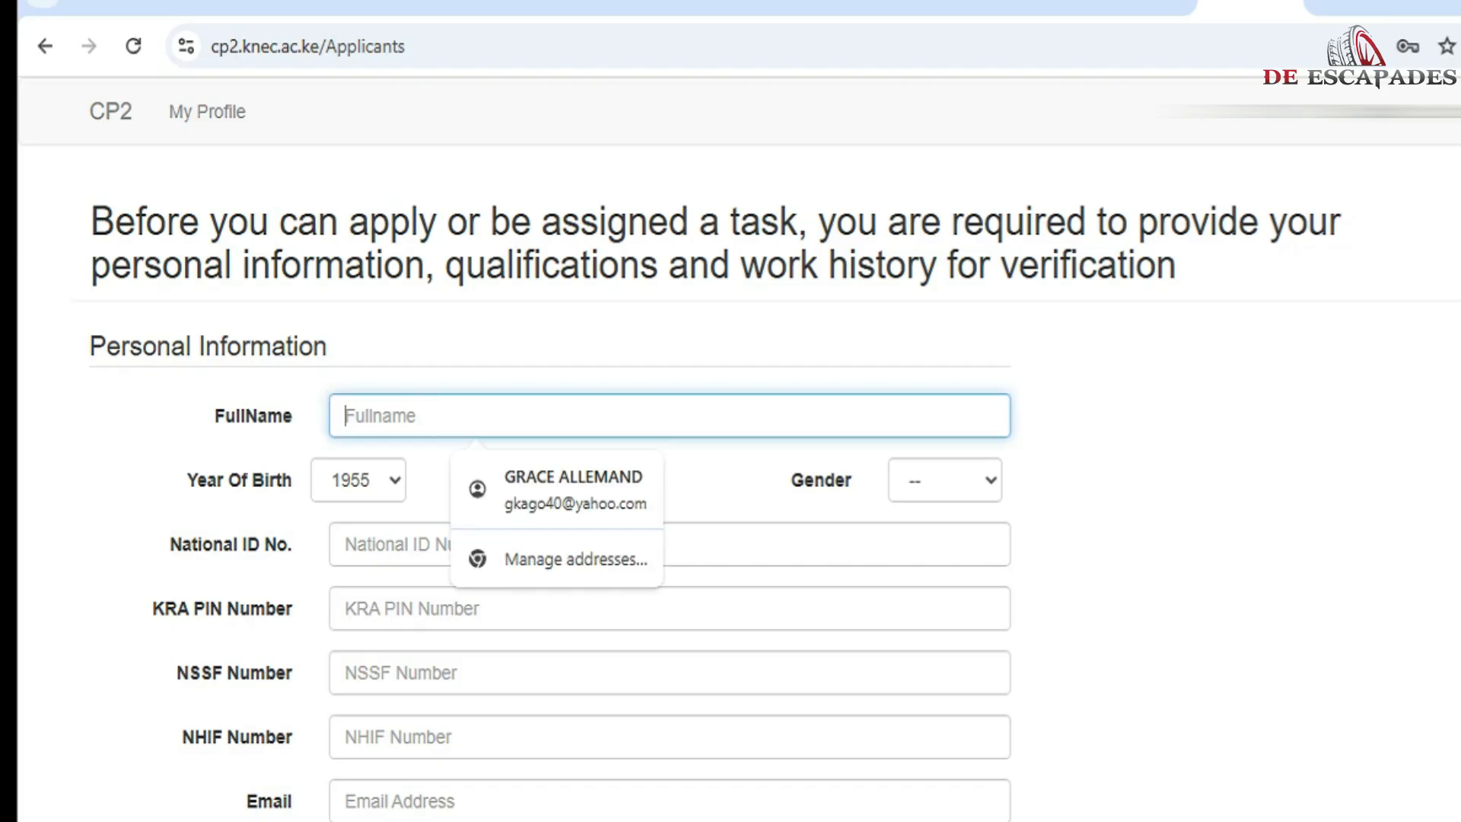
pyautogui.write('MY')
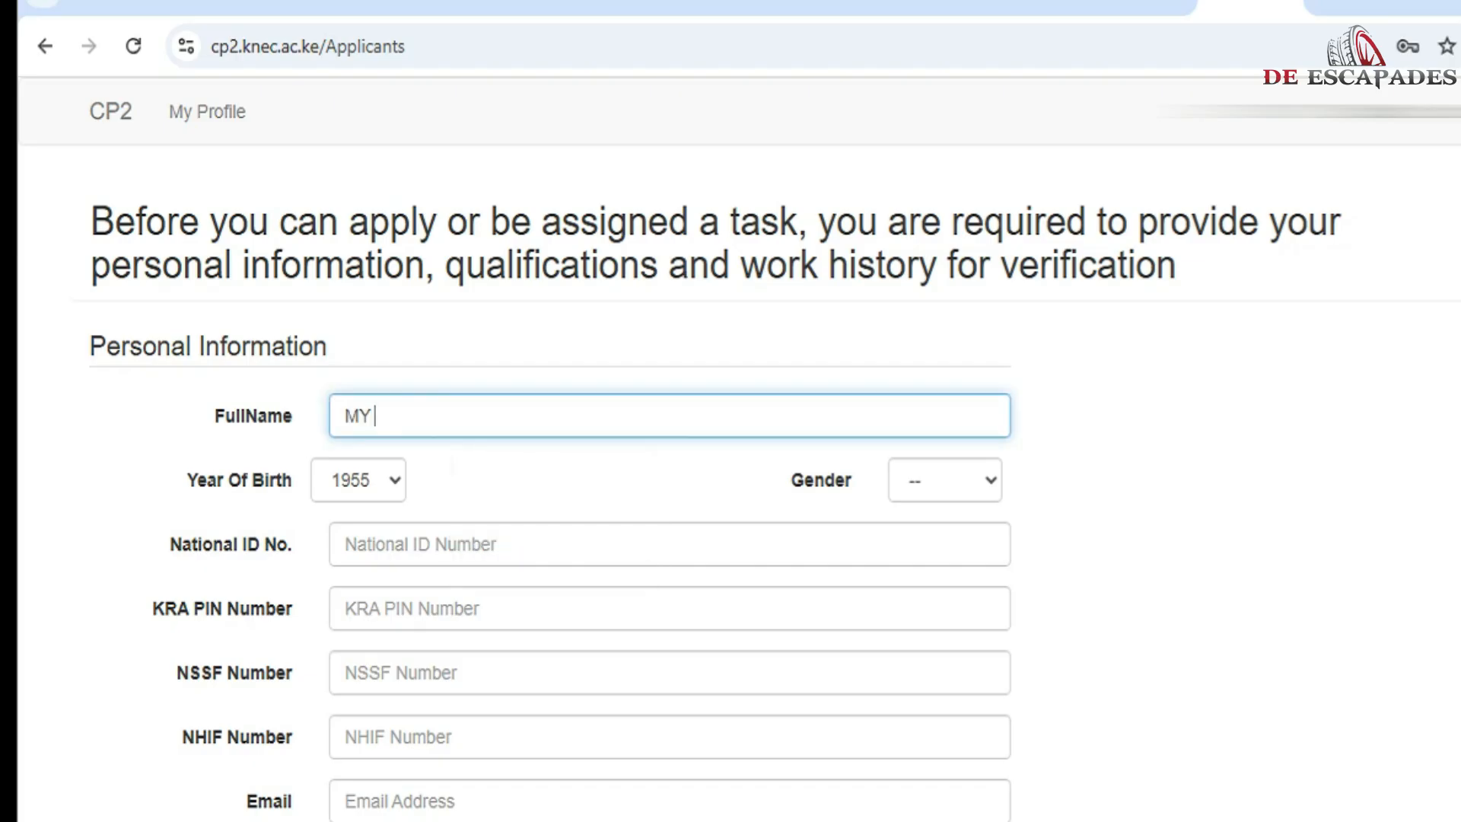
pyautogui.write(' NAME')
pyautogui.moveTo(375, 416); pyautogui.dragTo(344, 416)
pyautogui.write('YOUR')
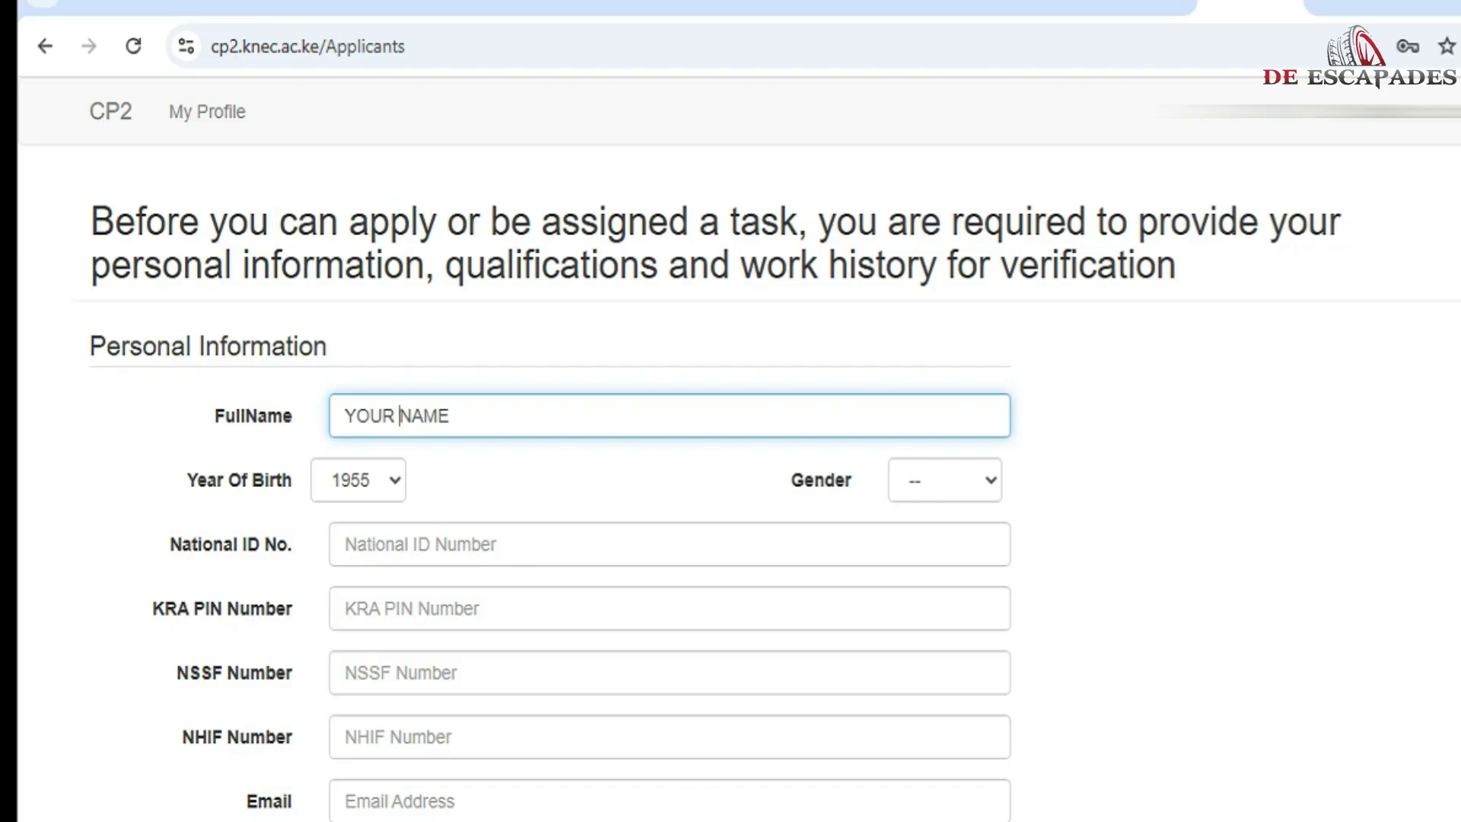
pyautogui.click(359, 480)
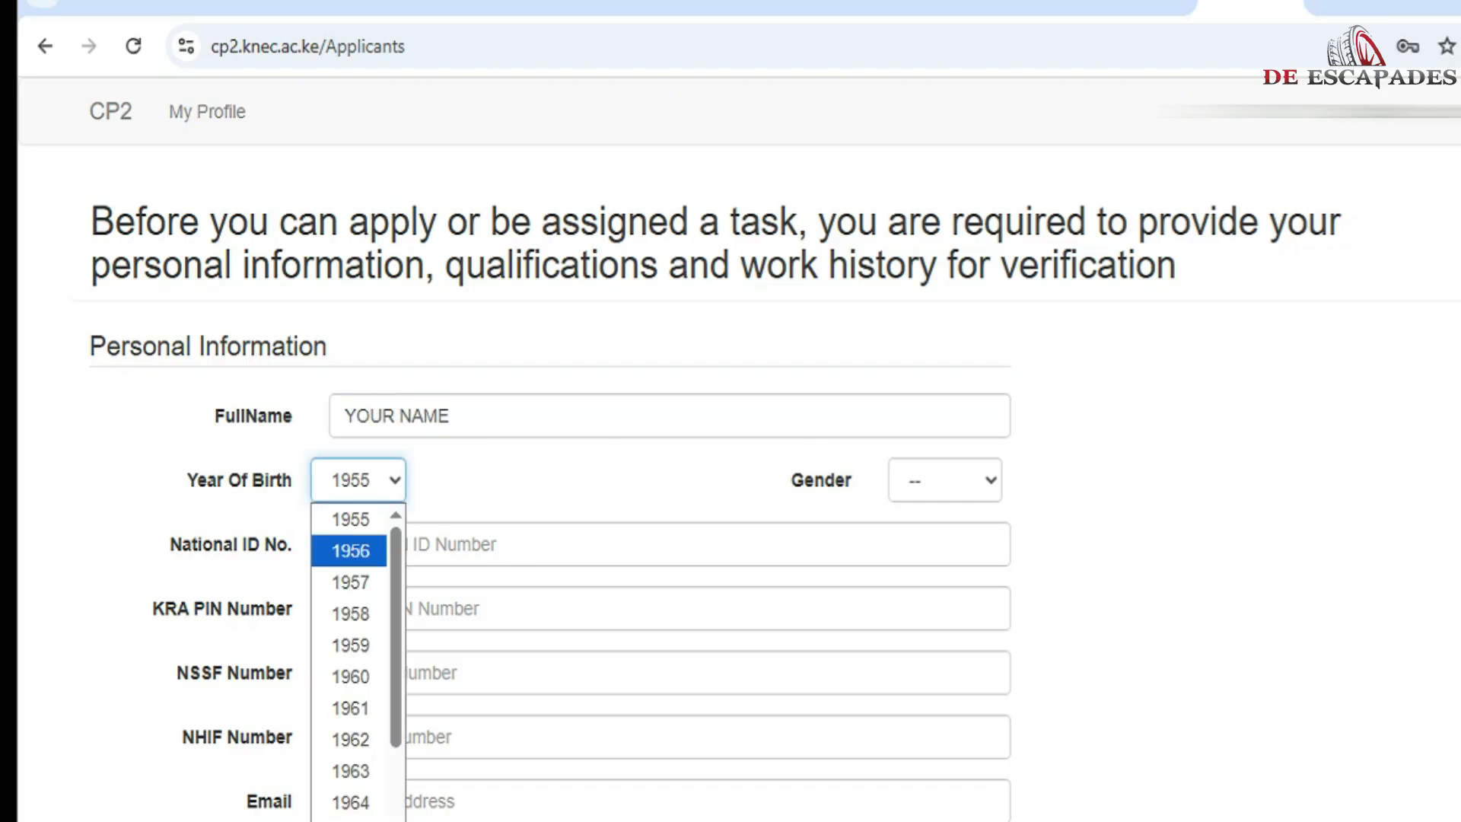
pyautogui.click(350, 613)
pyautogui.click(945, 480)
pyautogui.press('Return')
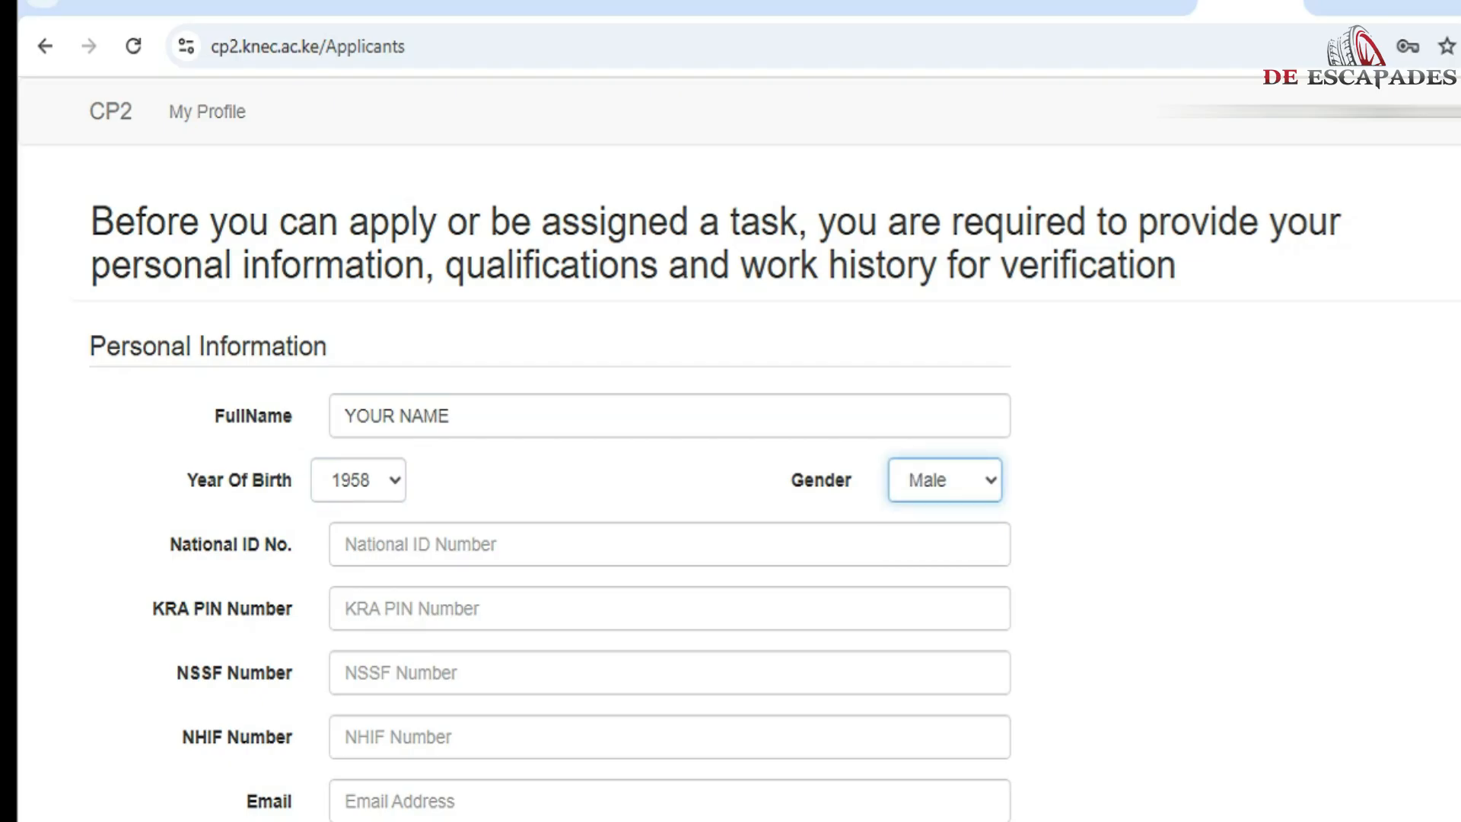
# Step: Fill in the national ID, KRA PIN, NSSF, NHIF numbers and the e-mail address
pyautogui.click(487, 544)
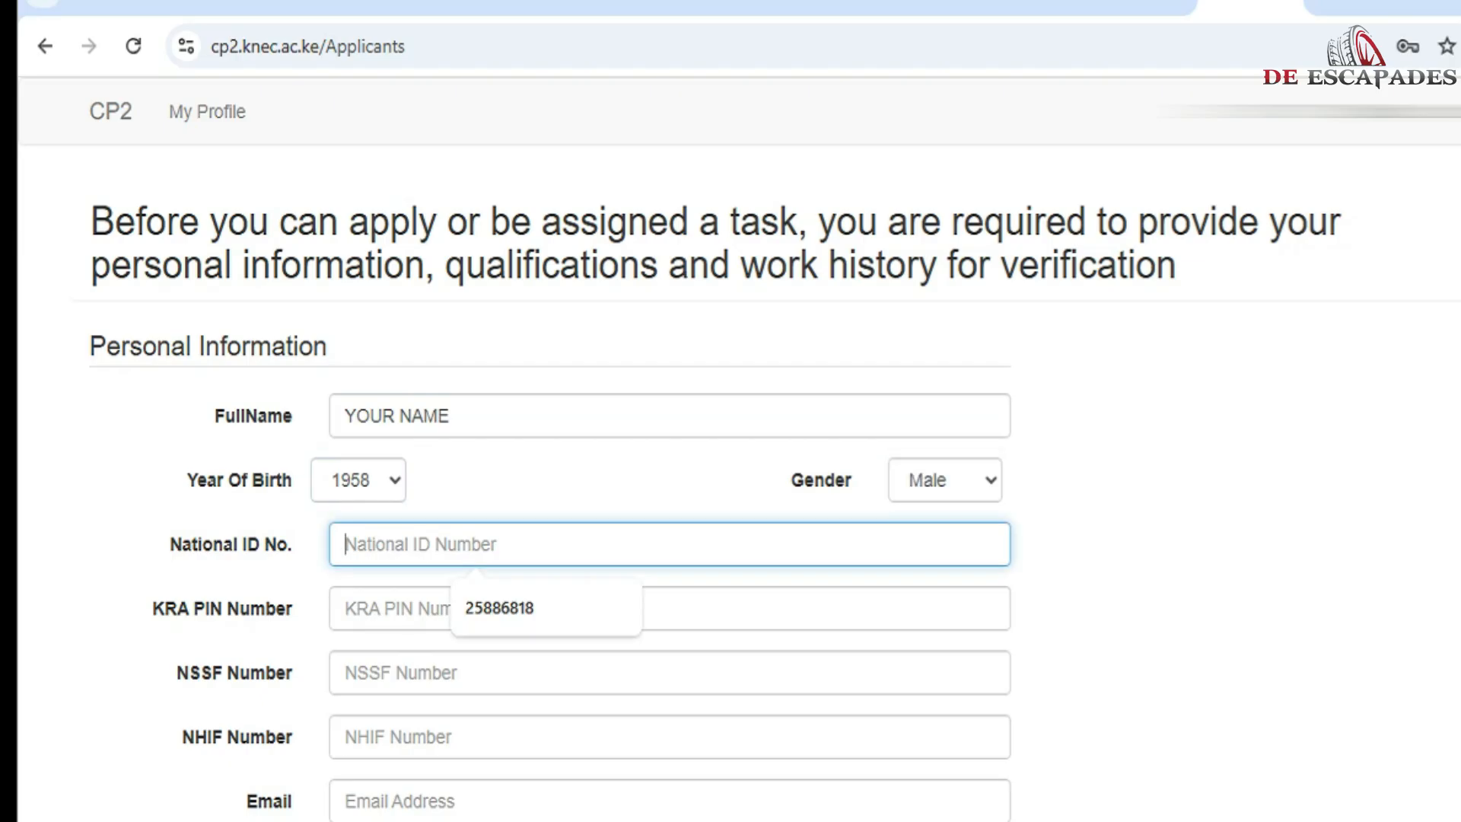
pyautogui.write('25')
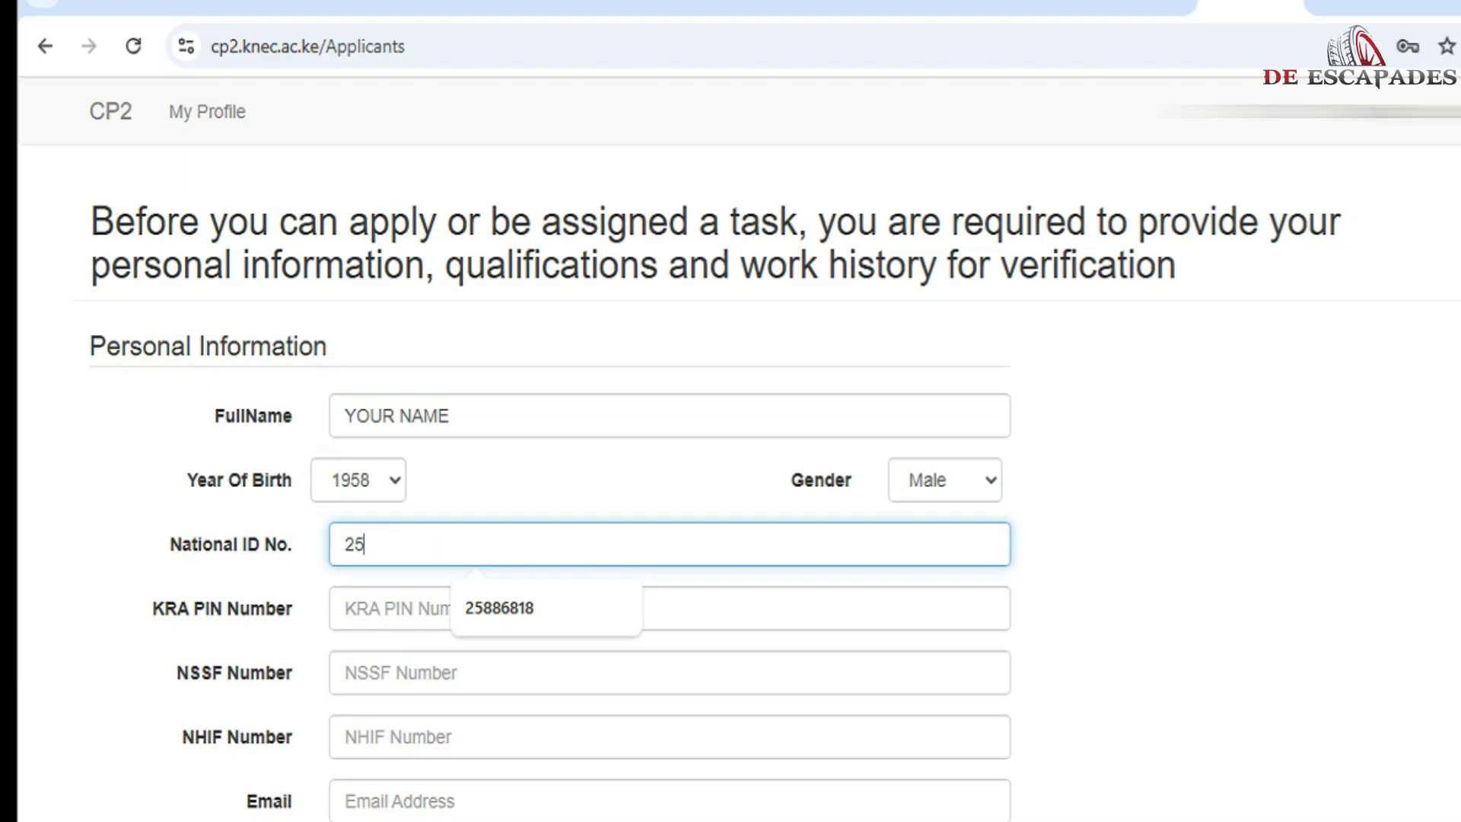
pyautogui.write('8888')
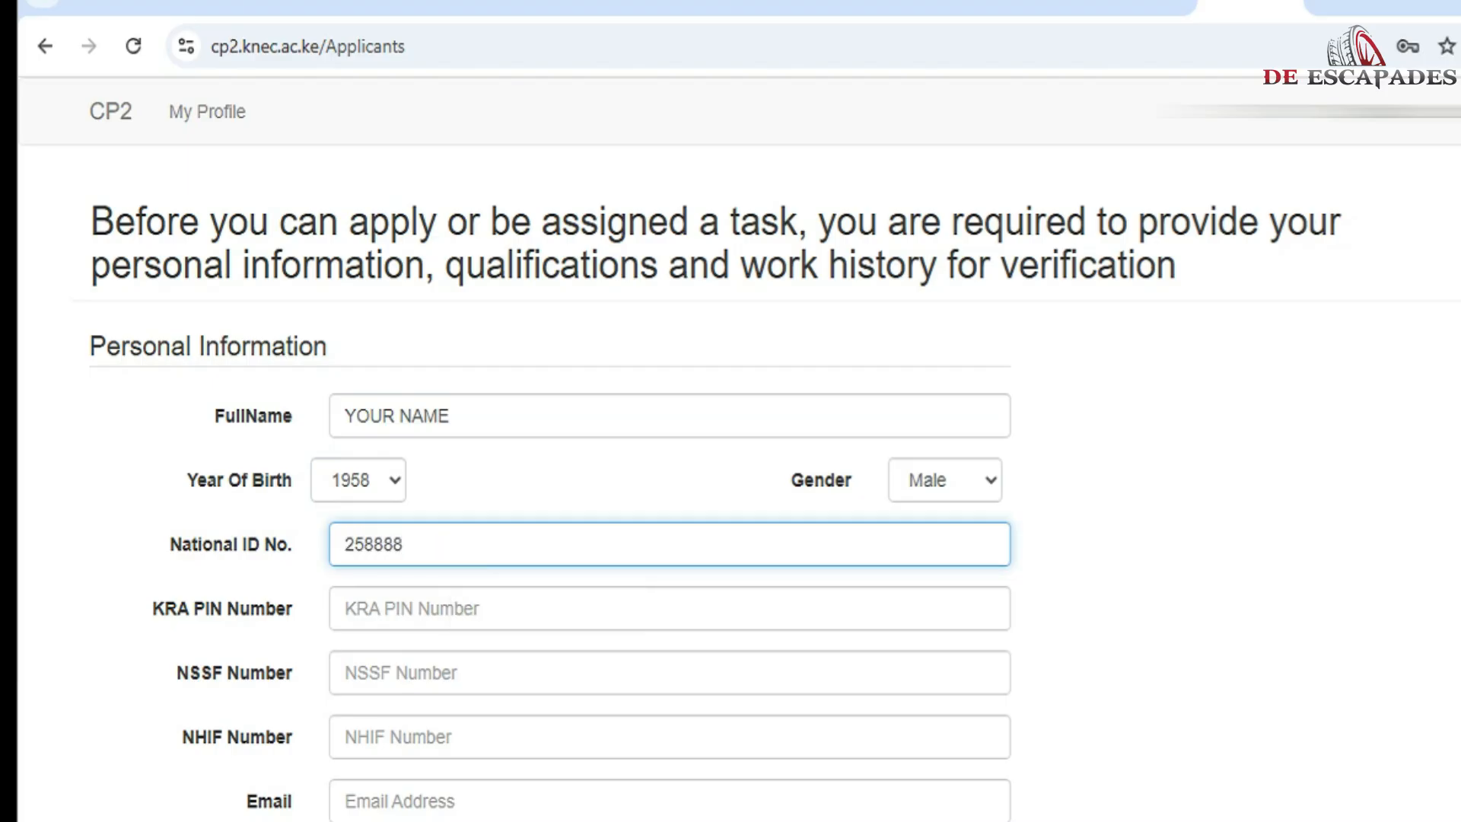
pyautogui.click(487, 608)
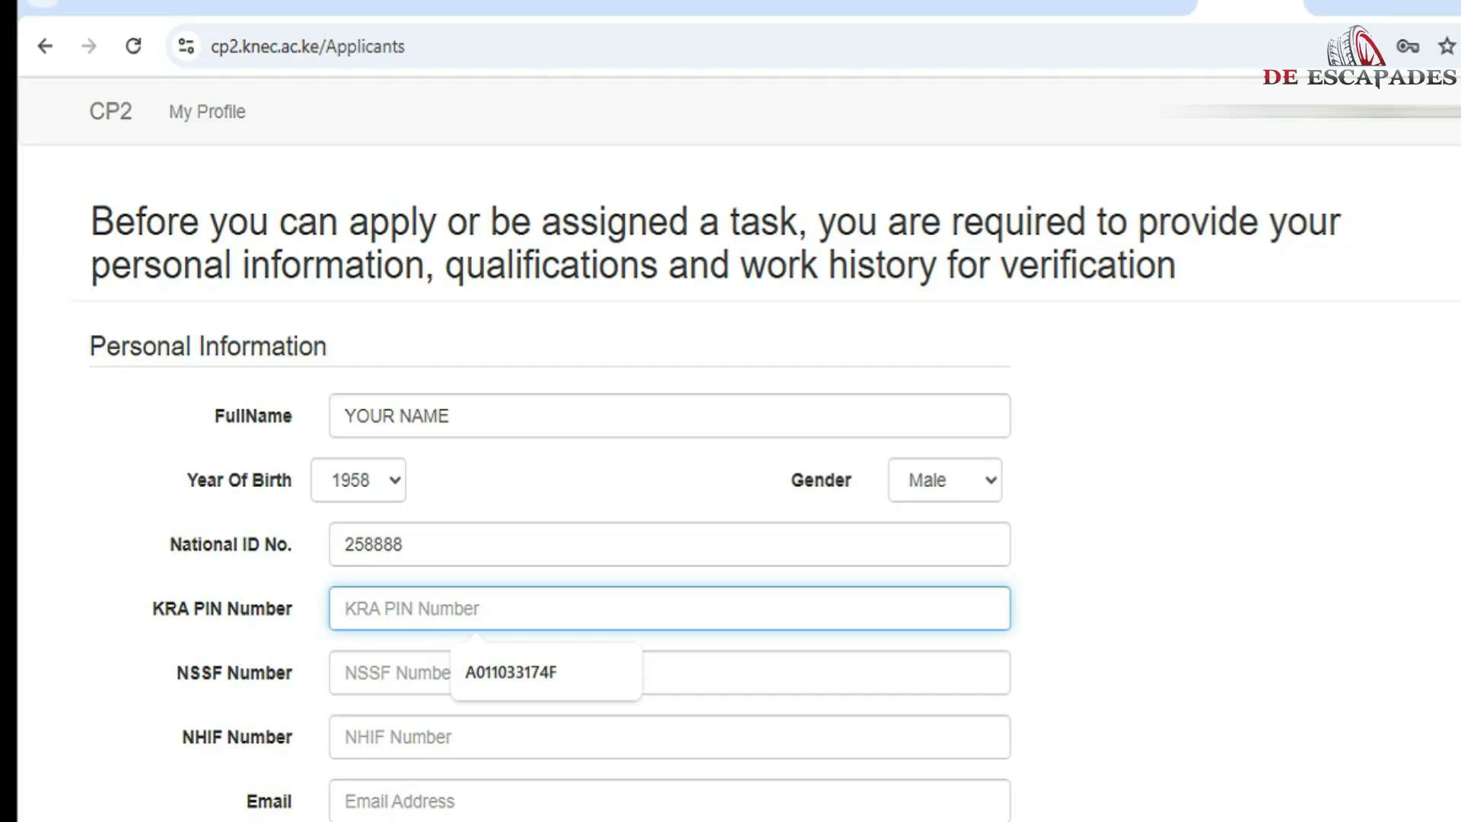
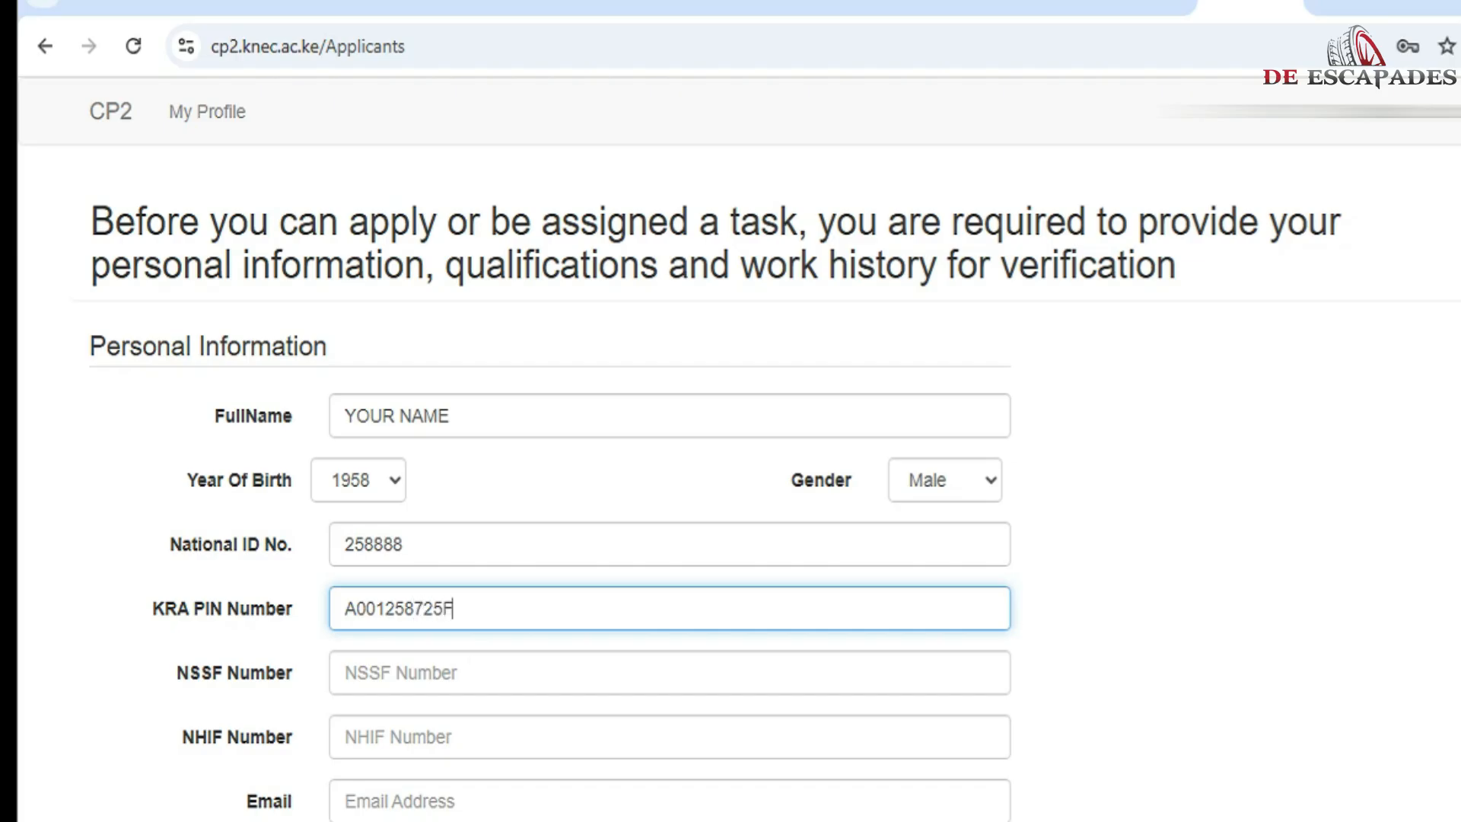
pyautogui.click(426, 673)
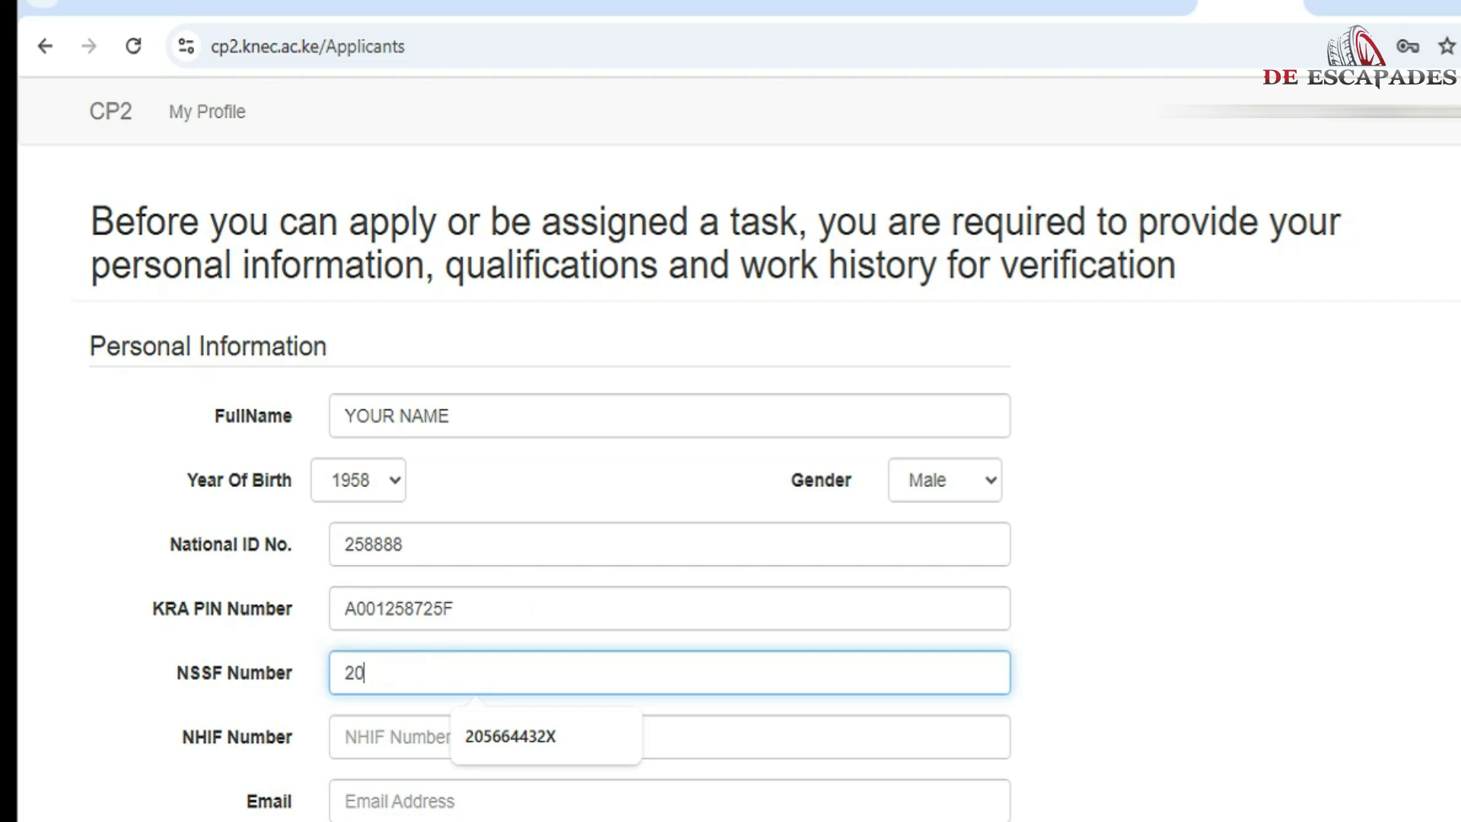
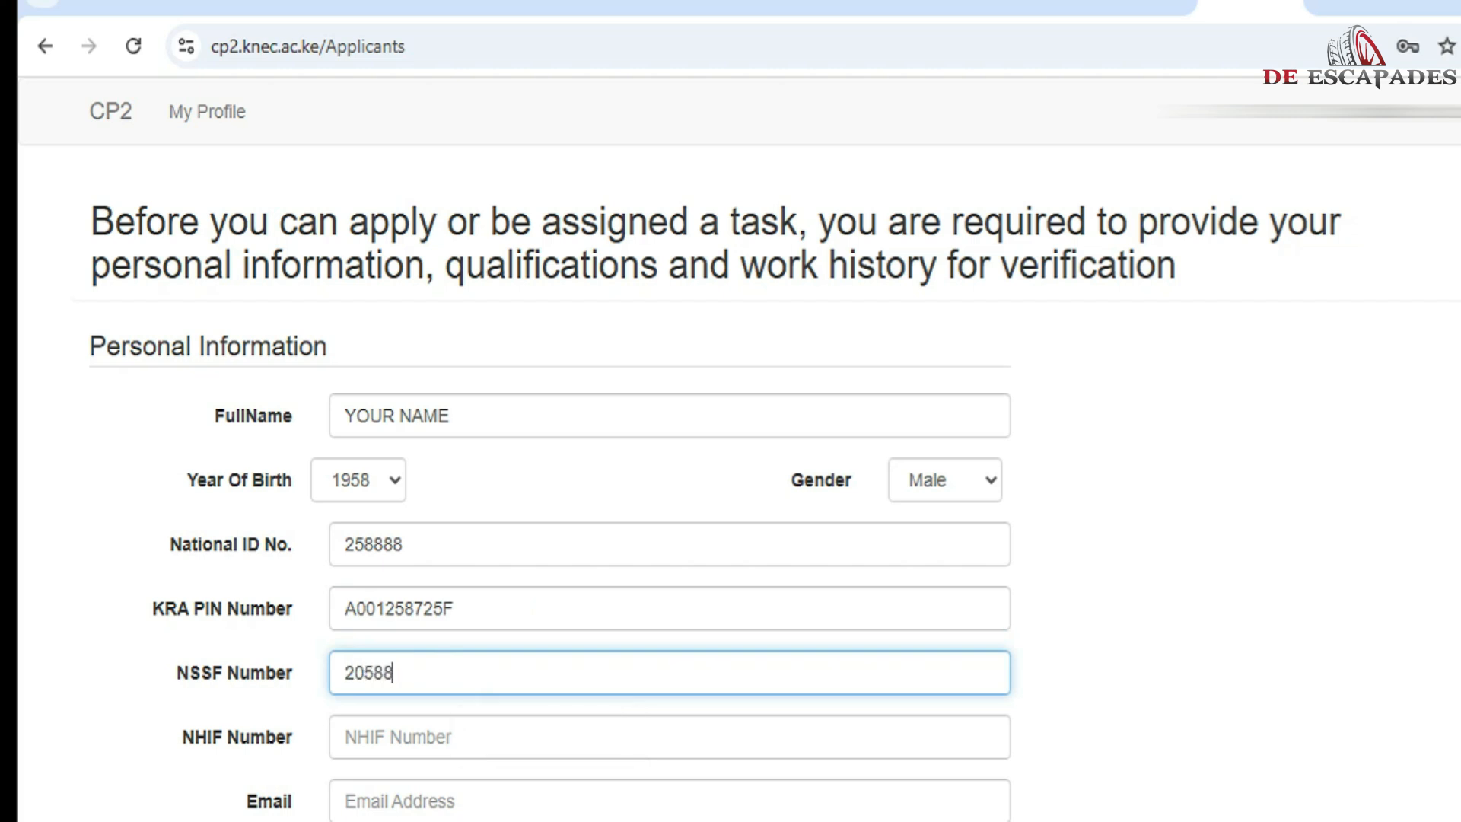
pyautogui.click(392, 734)
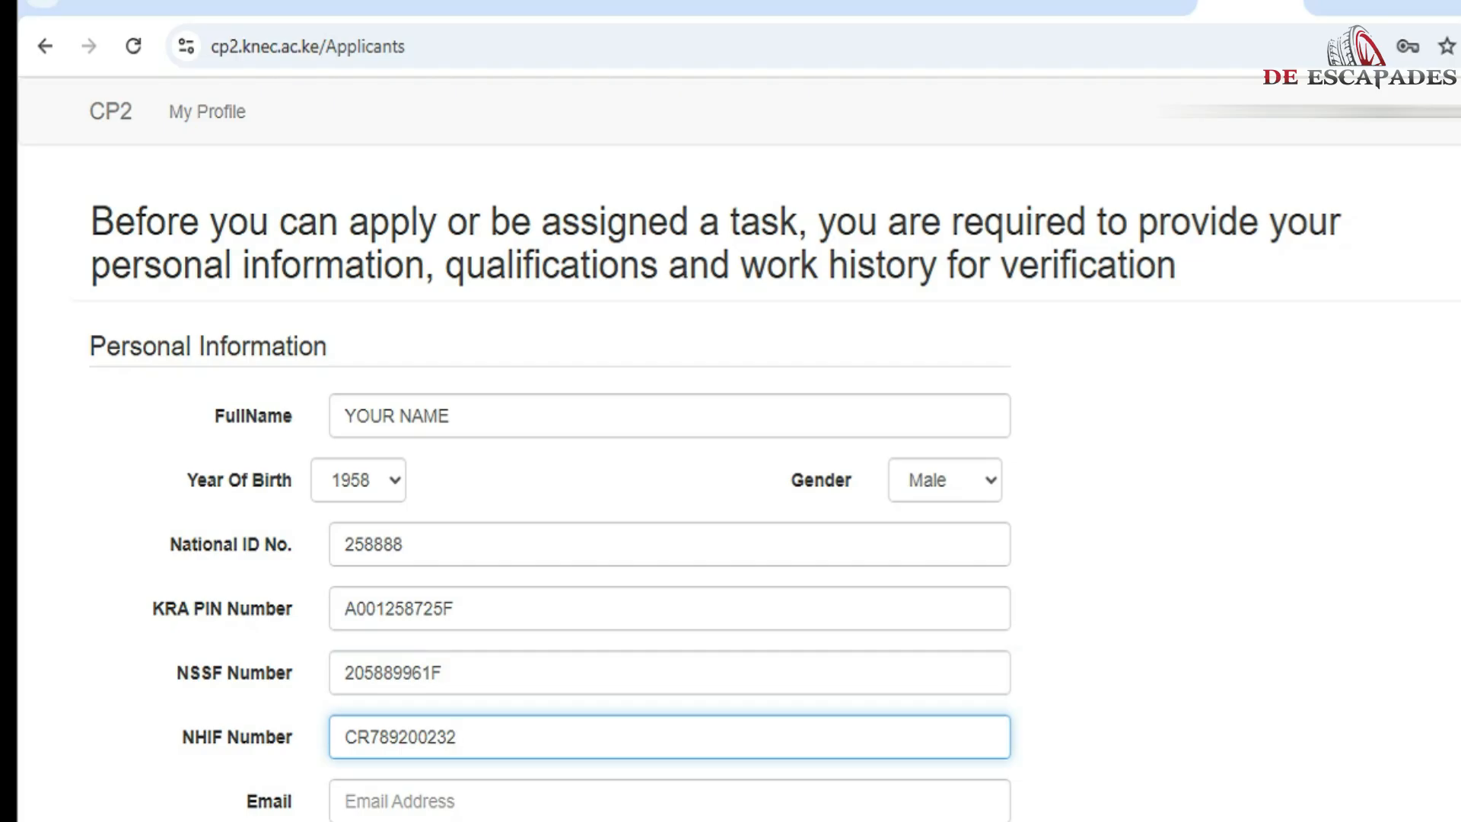
pyautogui.press('Tab')
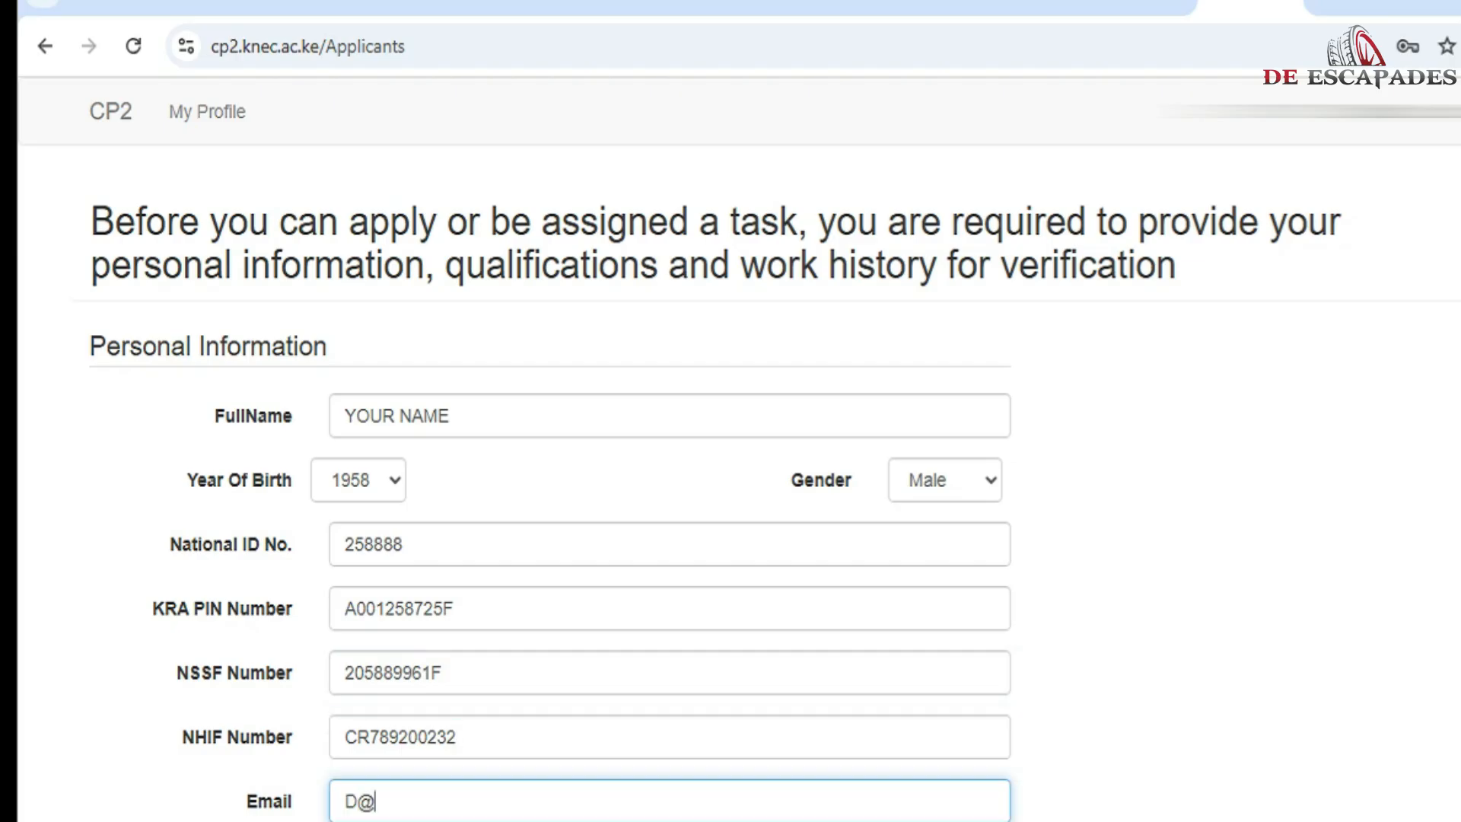
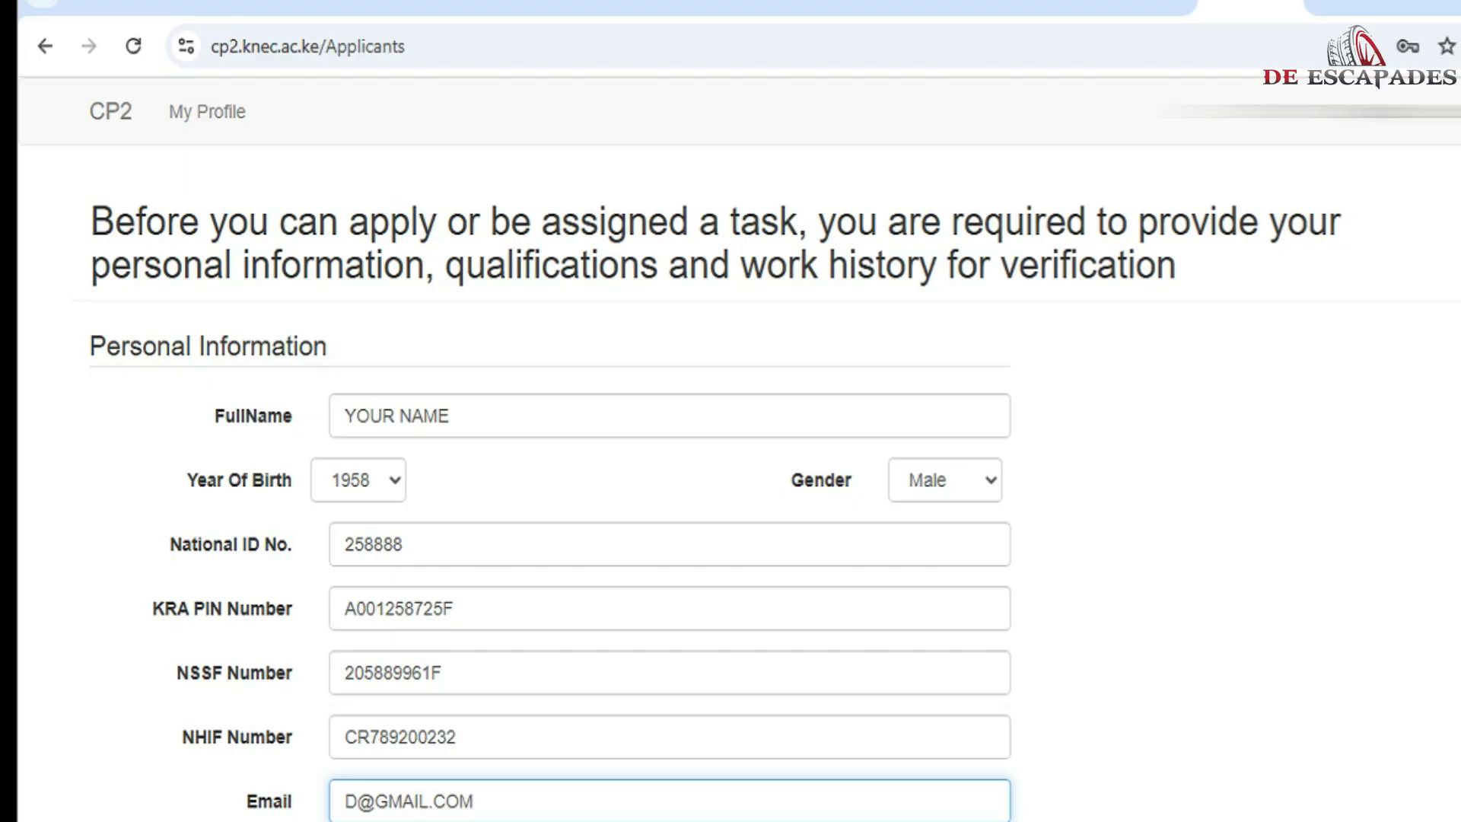
pyautogui.scroll(-3, 730, 456)
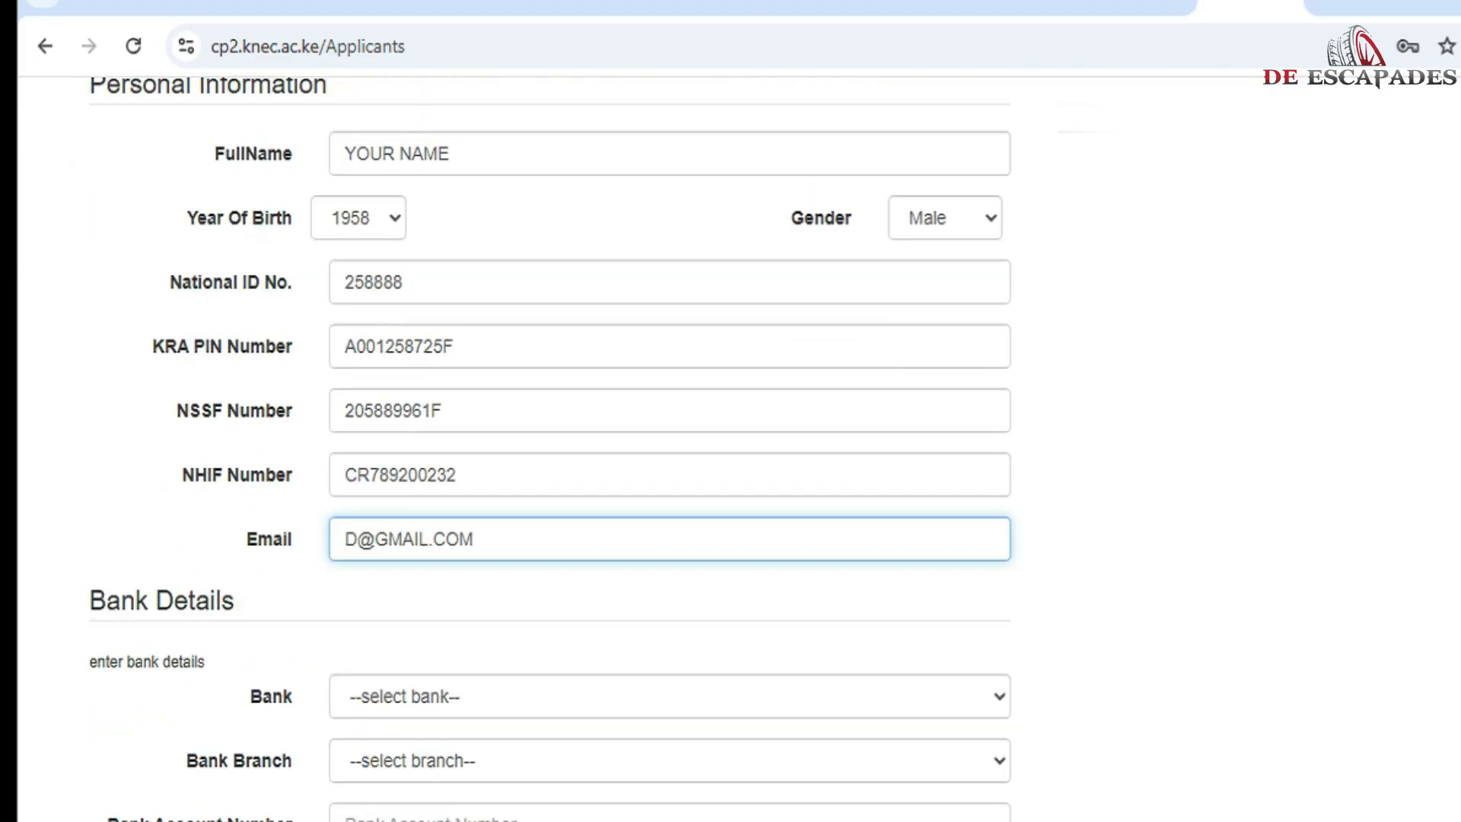
# Step: Choose Chase Bank Limited, Eldoret branch, and enter the bank account number
pyautogui.click(669, 696)
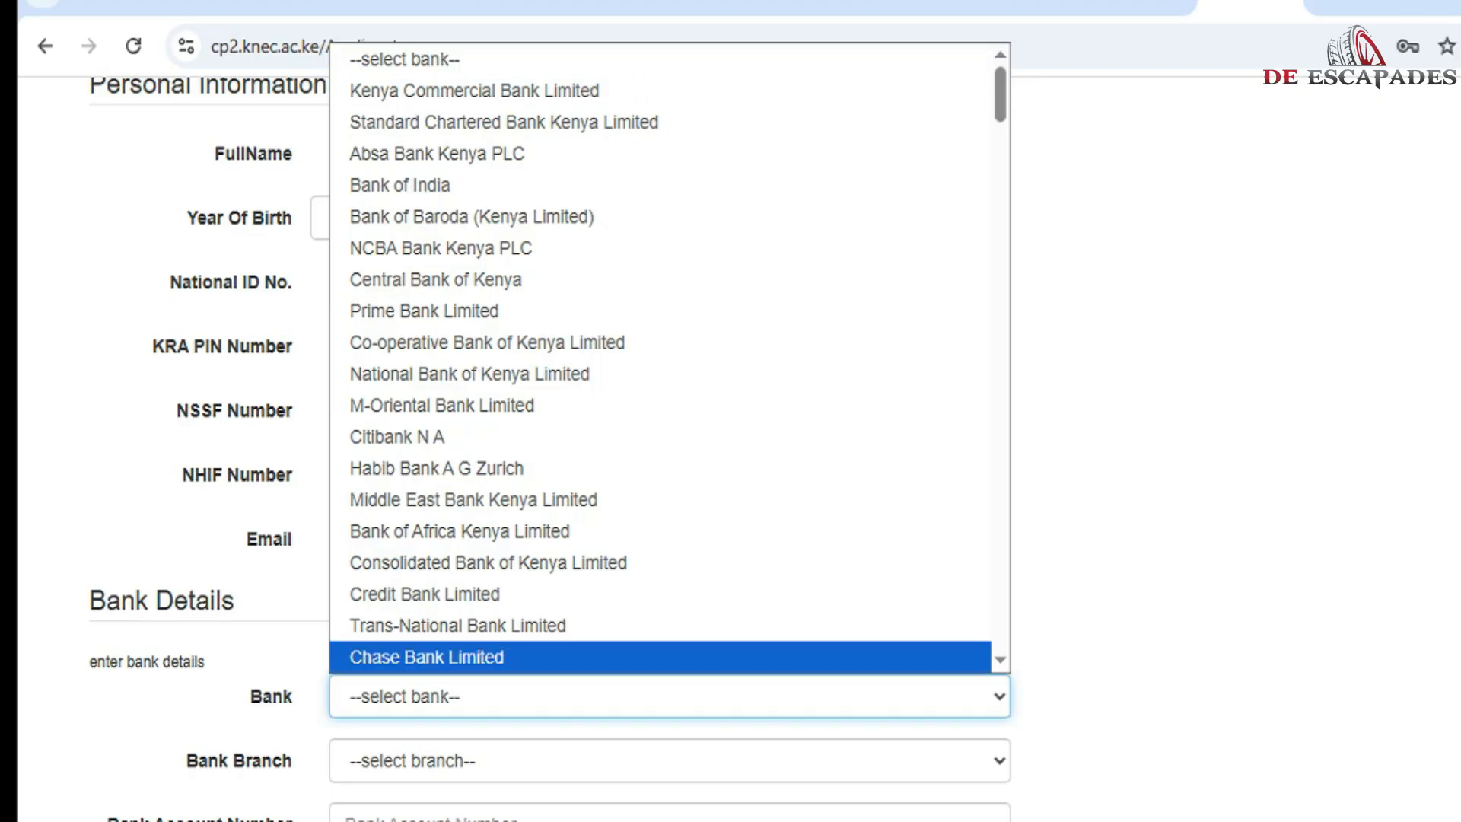
pyautogui.click(670, 657)
pyautogui.click(669, 760)
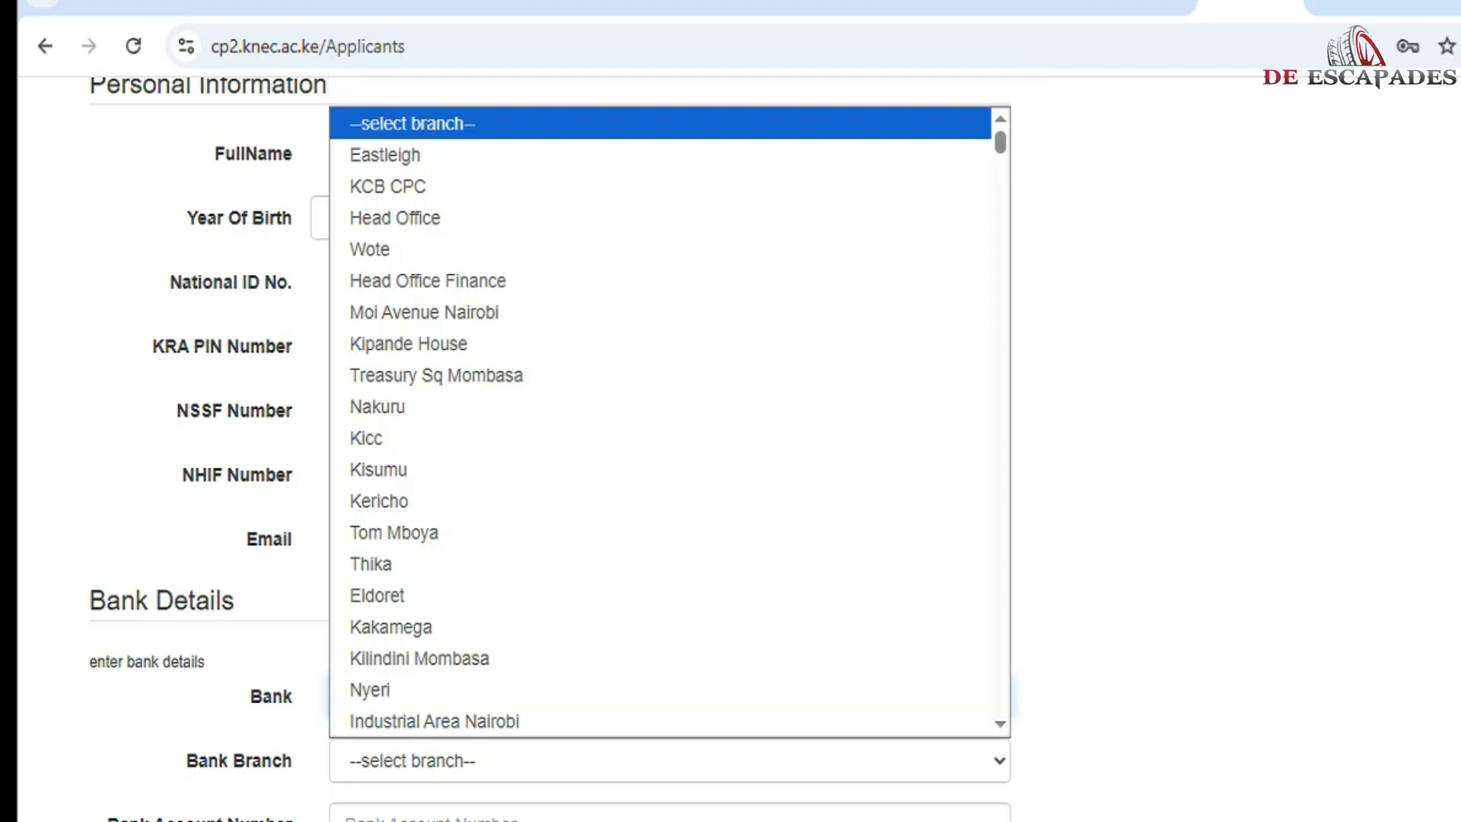
pyautogui.click(660, 595)
pyautogui.press('Tab')
pyautogui.scroll(-2, 548, 456)
pyautogui.press('Tab')
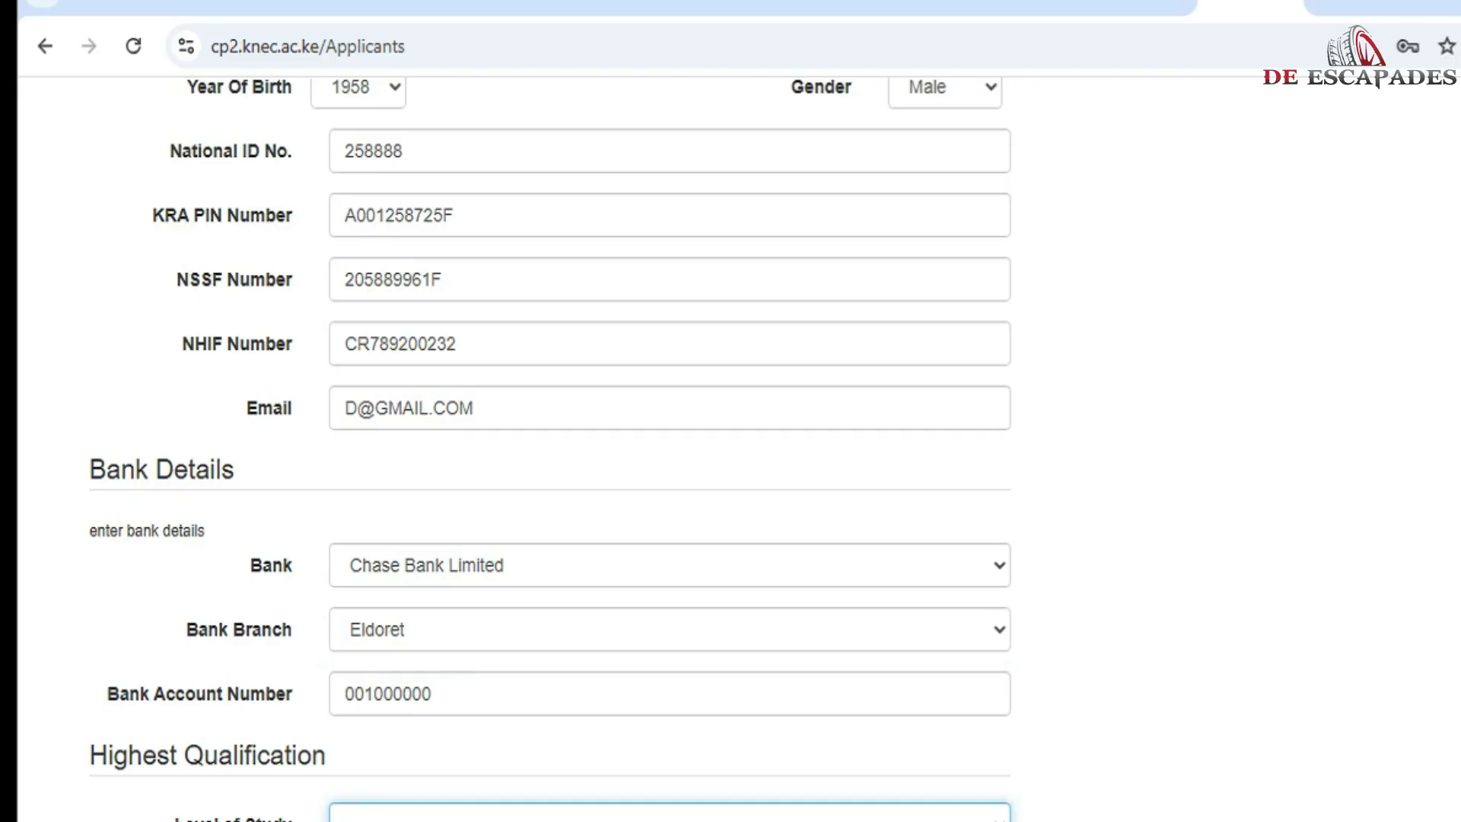
# Step: Set level of study to Diploma, institution GAUIIOOO and course title ECDE
pyautogui.press('d')
pyautogui.scroll(-4, 548, 457)
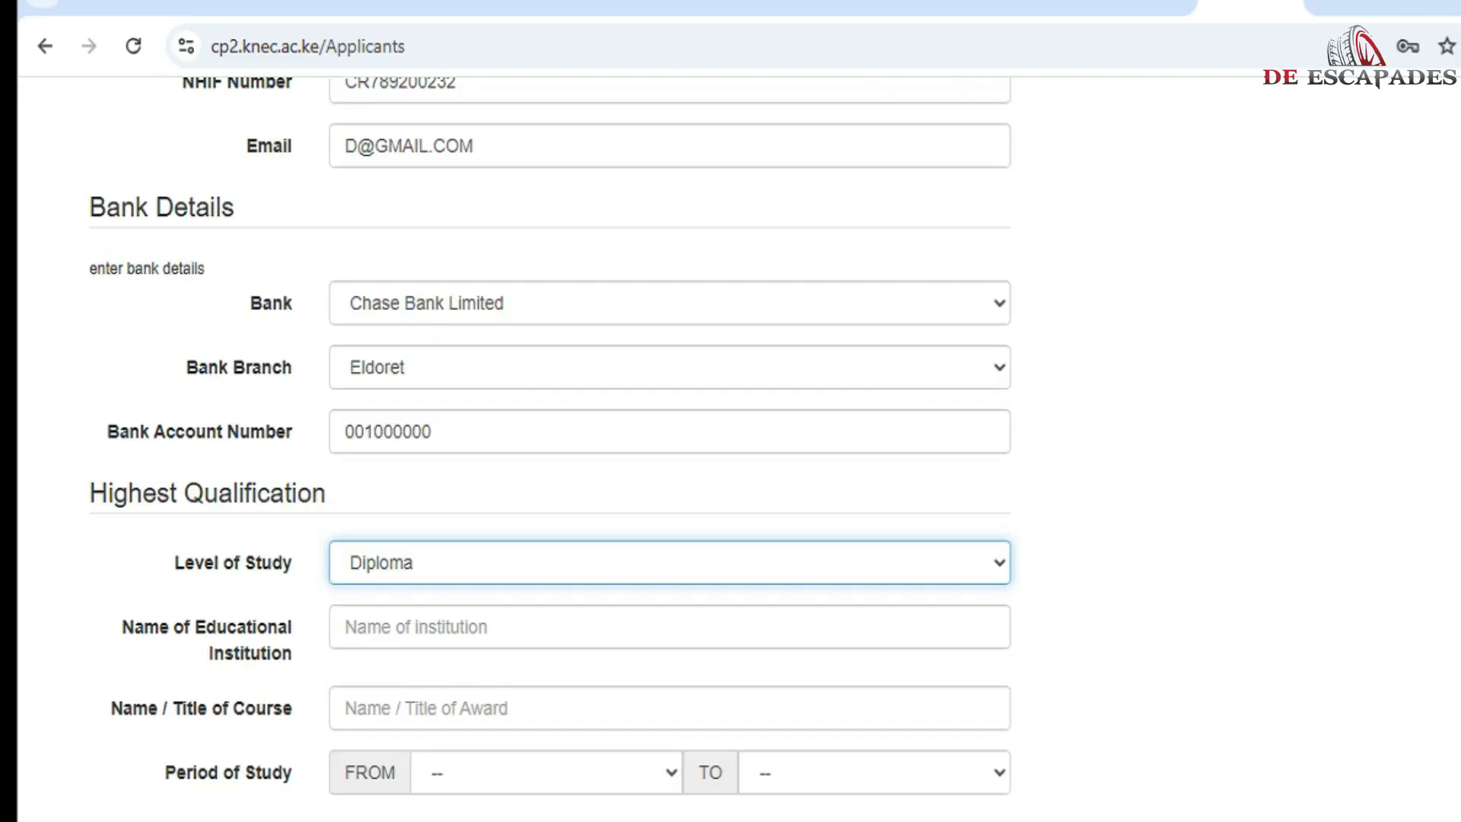
pyautogui.press('Tab')
pyautogui.write('GAUIIOOO')
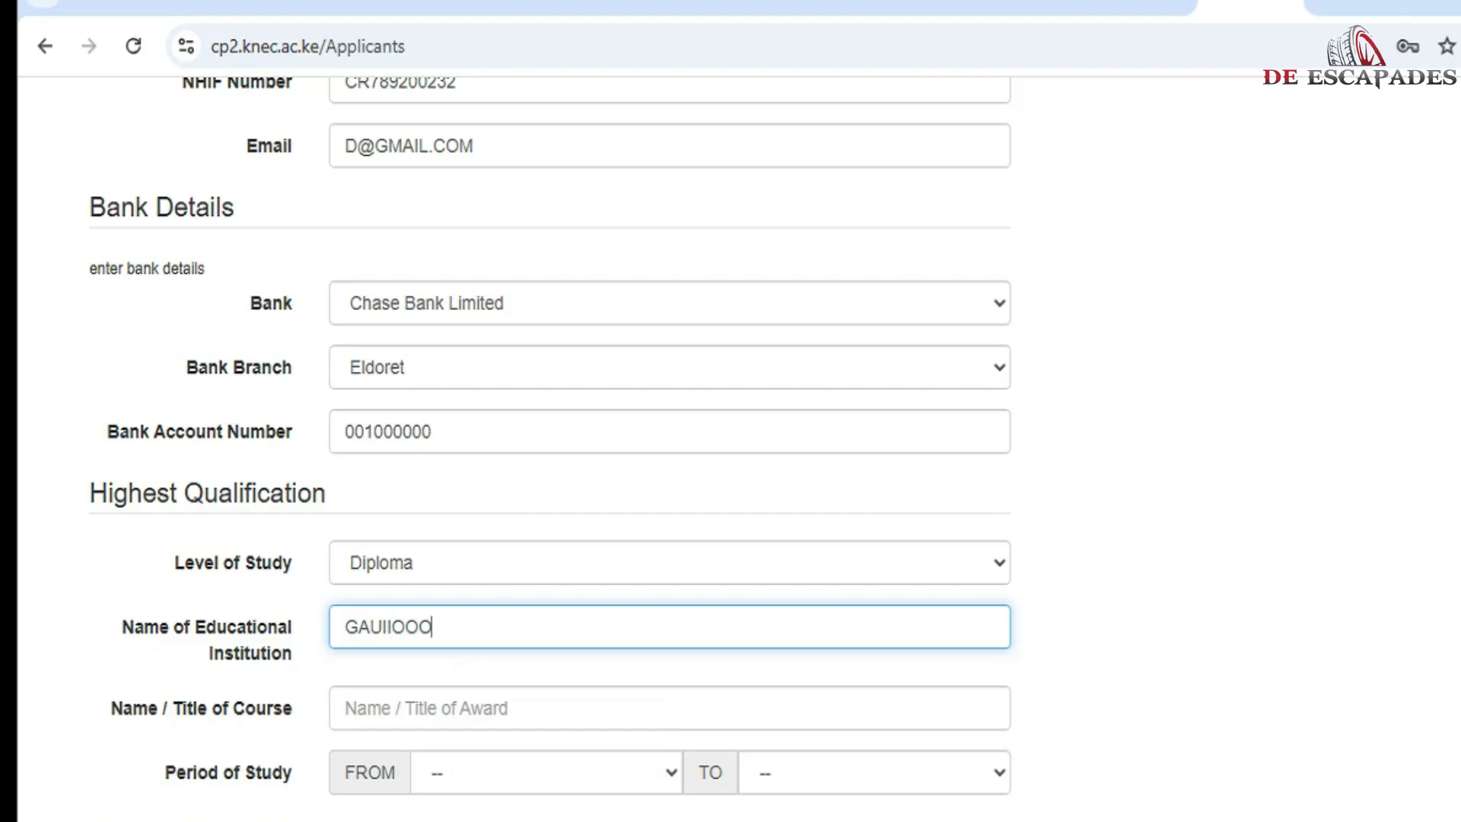
pyautogui.press('Tab')
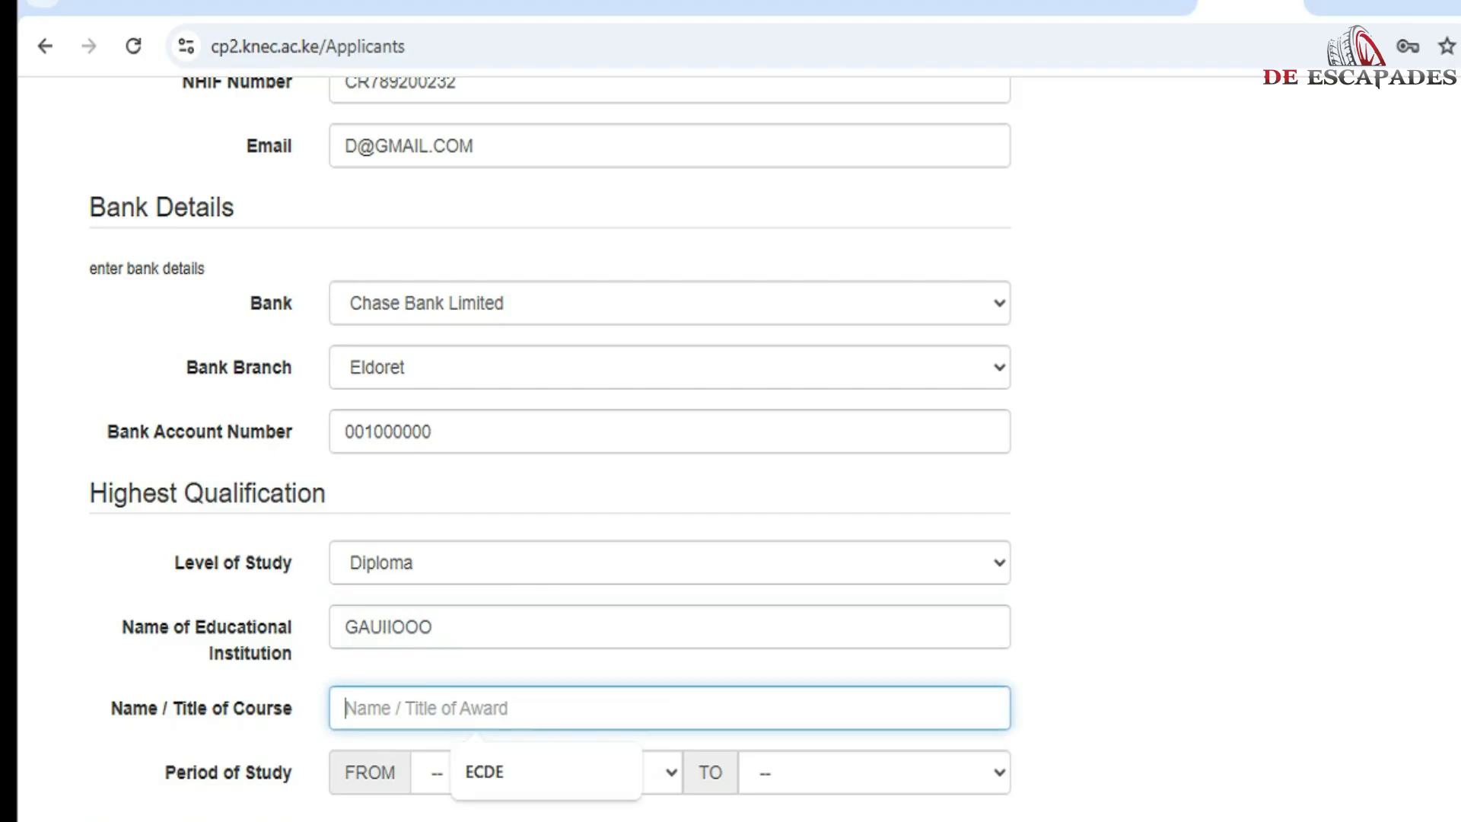
pyautogui.write('ECDE')
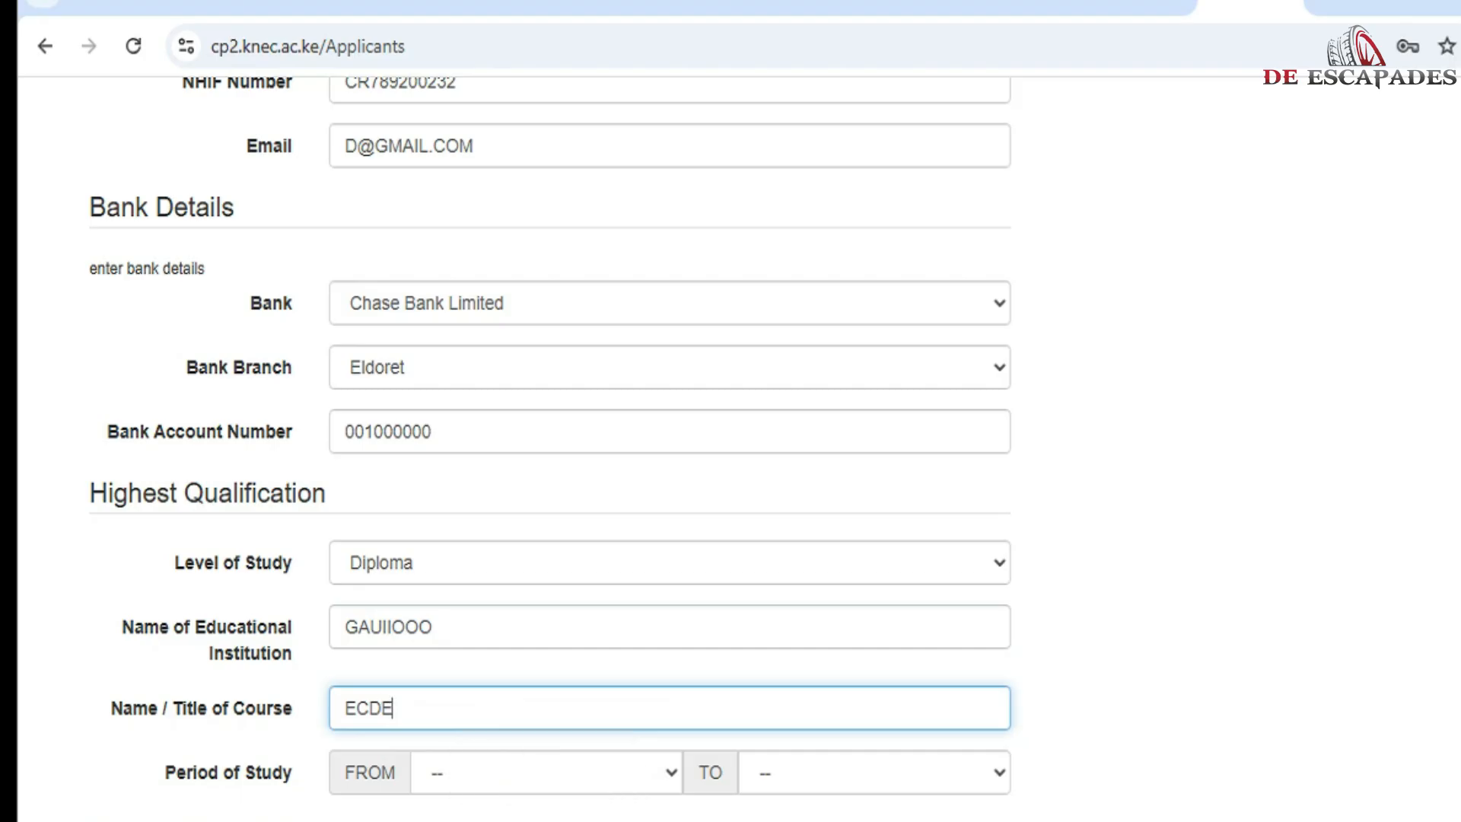
# Step: Set the study period from 2016 to 2019
pyautogui.click(547, 772)
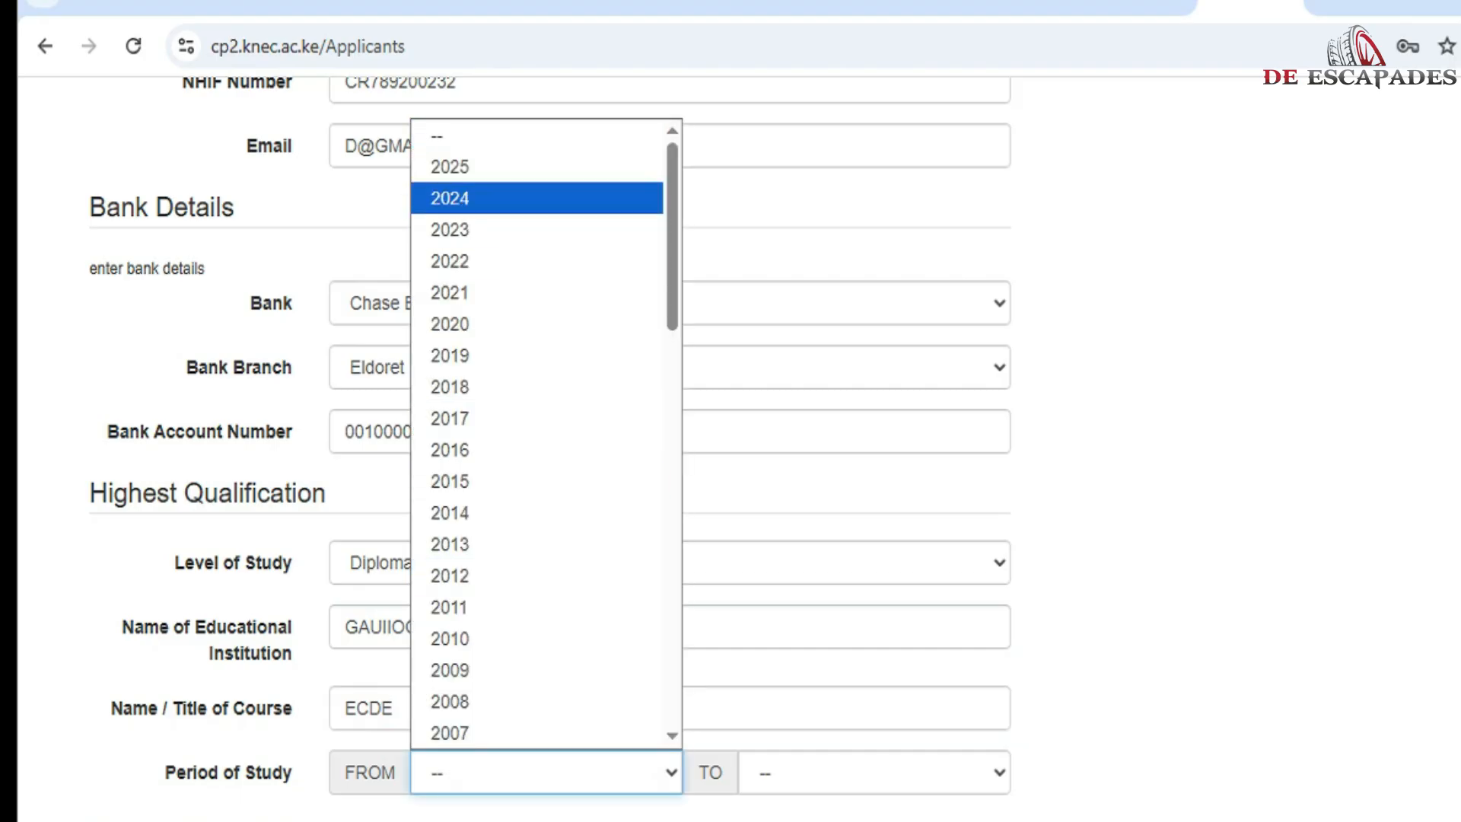
pyautogui.click(537, 450)
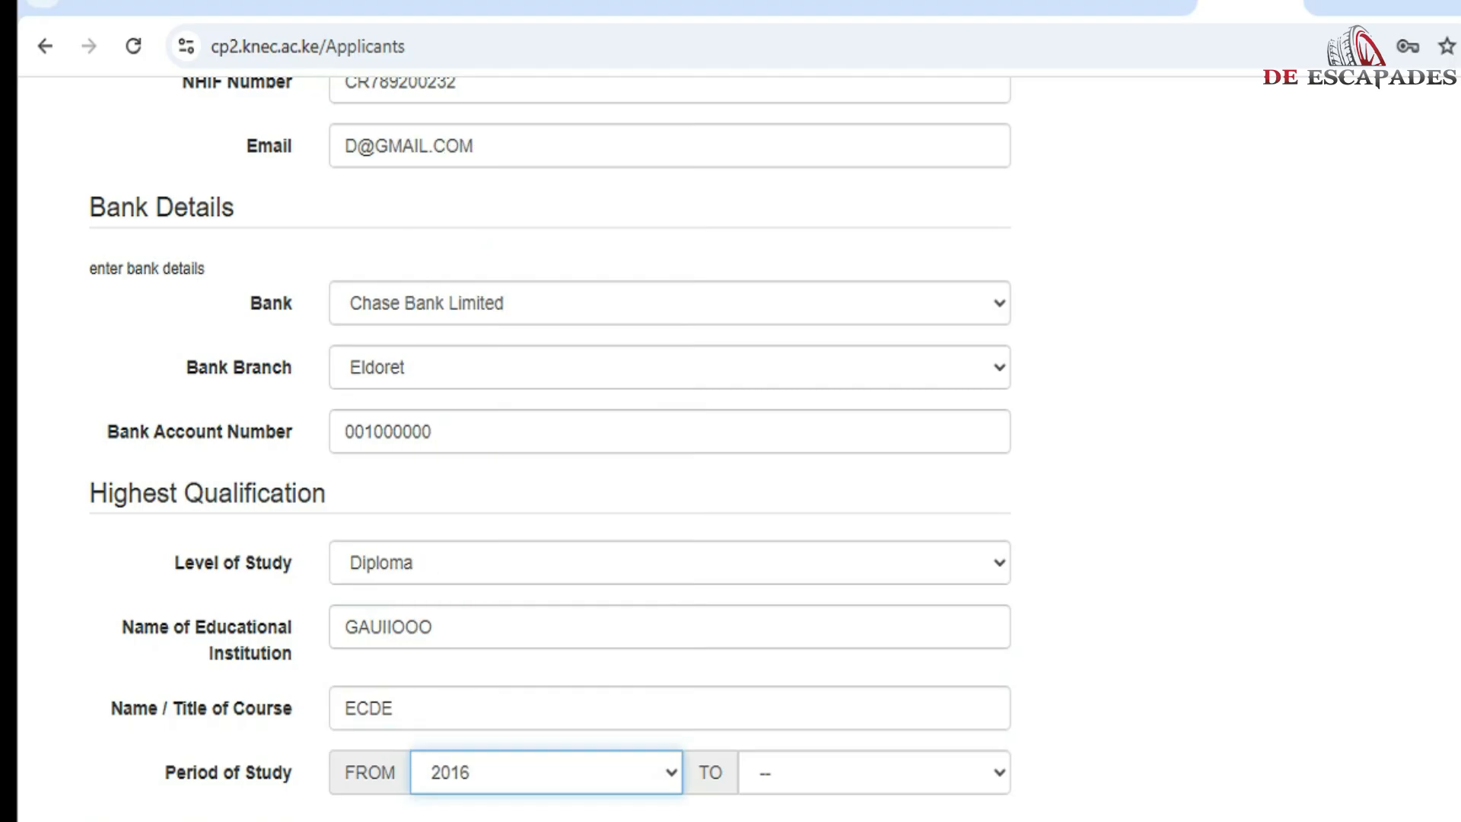
pyautogui.click(874, 772)
pyautogui.click(865, 355)
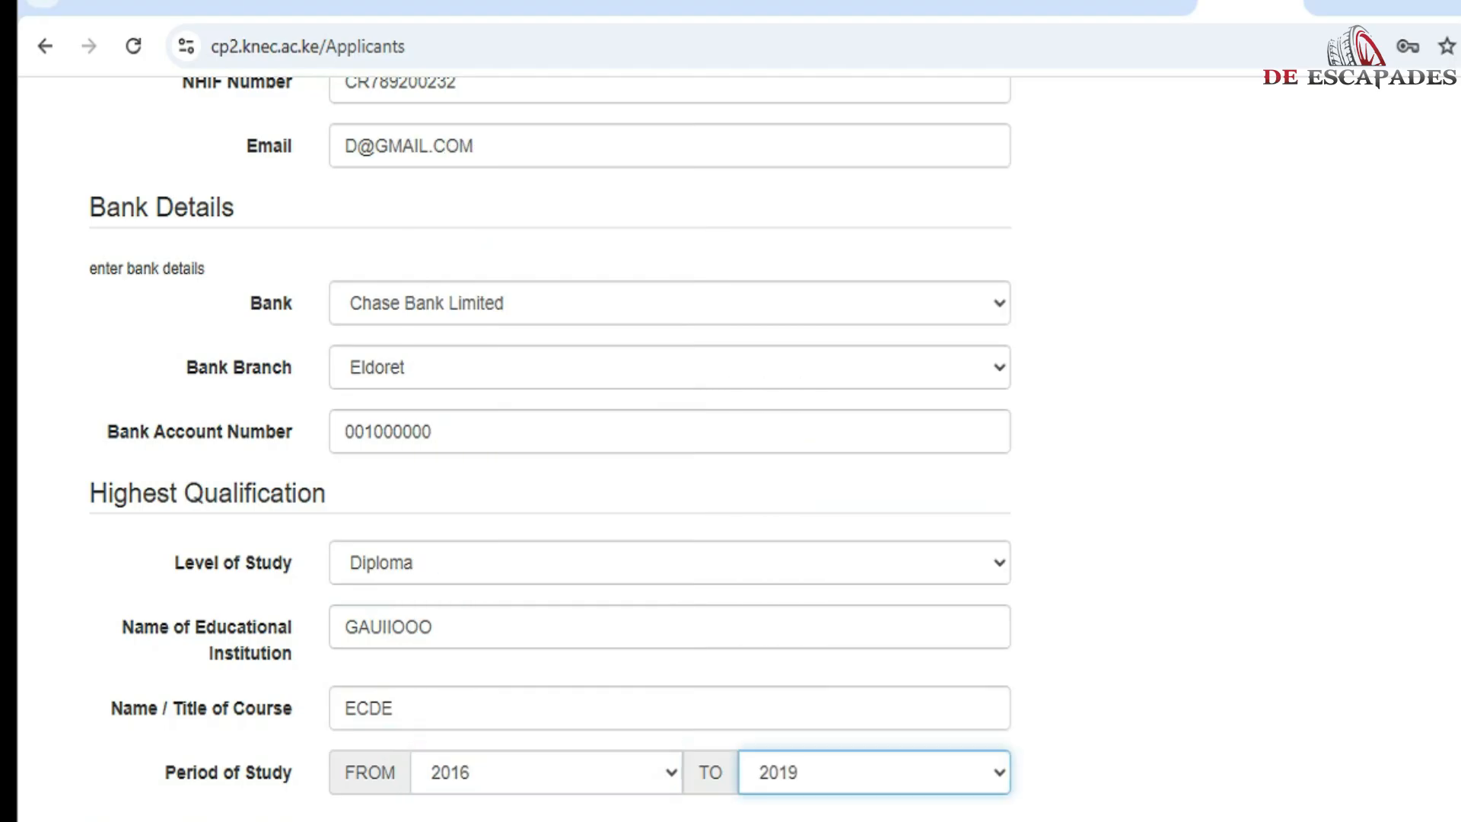
pyautogui.scroll(-3, 669, 449)
# Step: Keep Teacher Service Commission as employer; enter the employment number, 'PLACE OF WORK' and 'JOB TITLE'
pyautogui.scroll(-2, 669, 449)
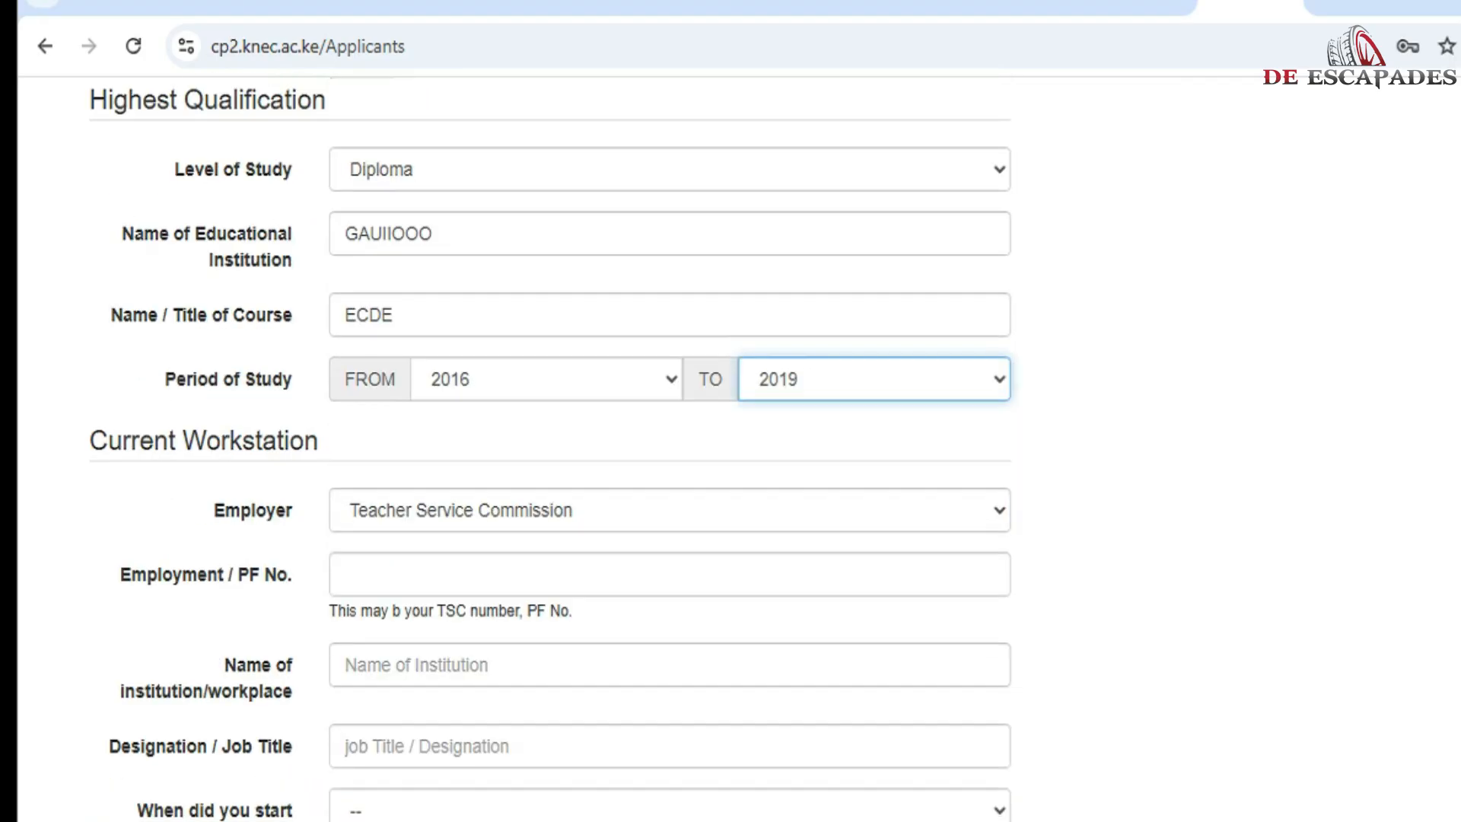
pyautogui.click(670, 511)
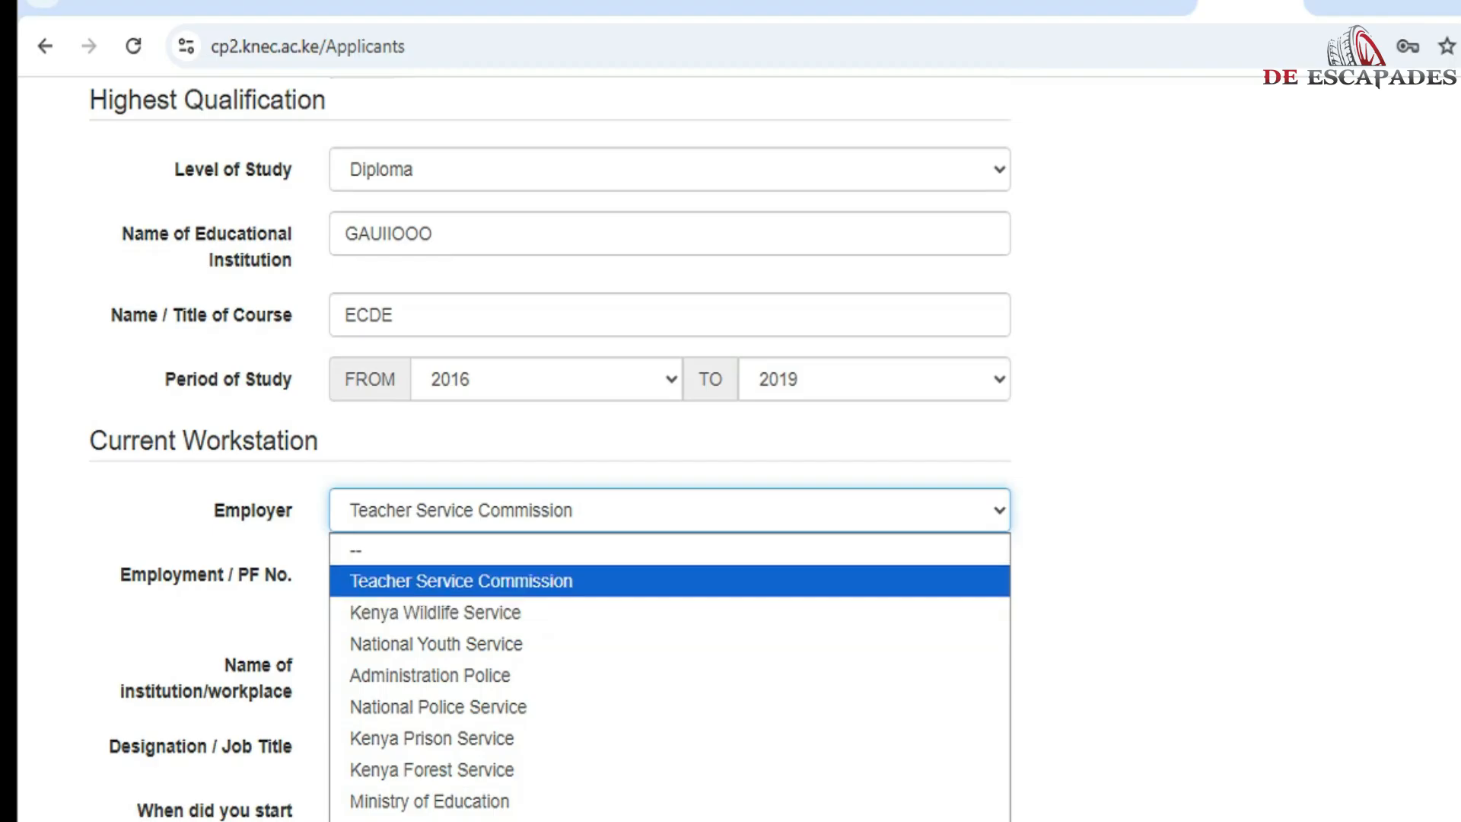
pyautogui.press('Return')
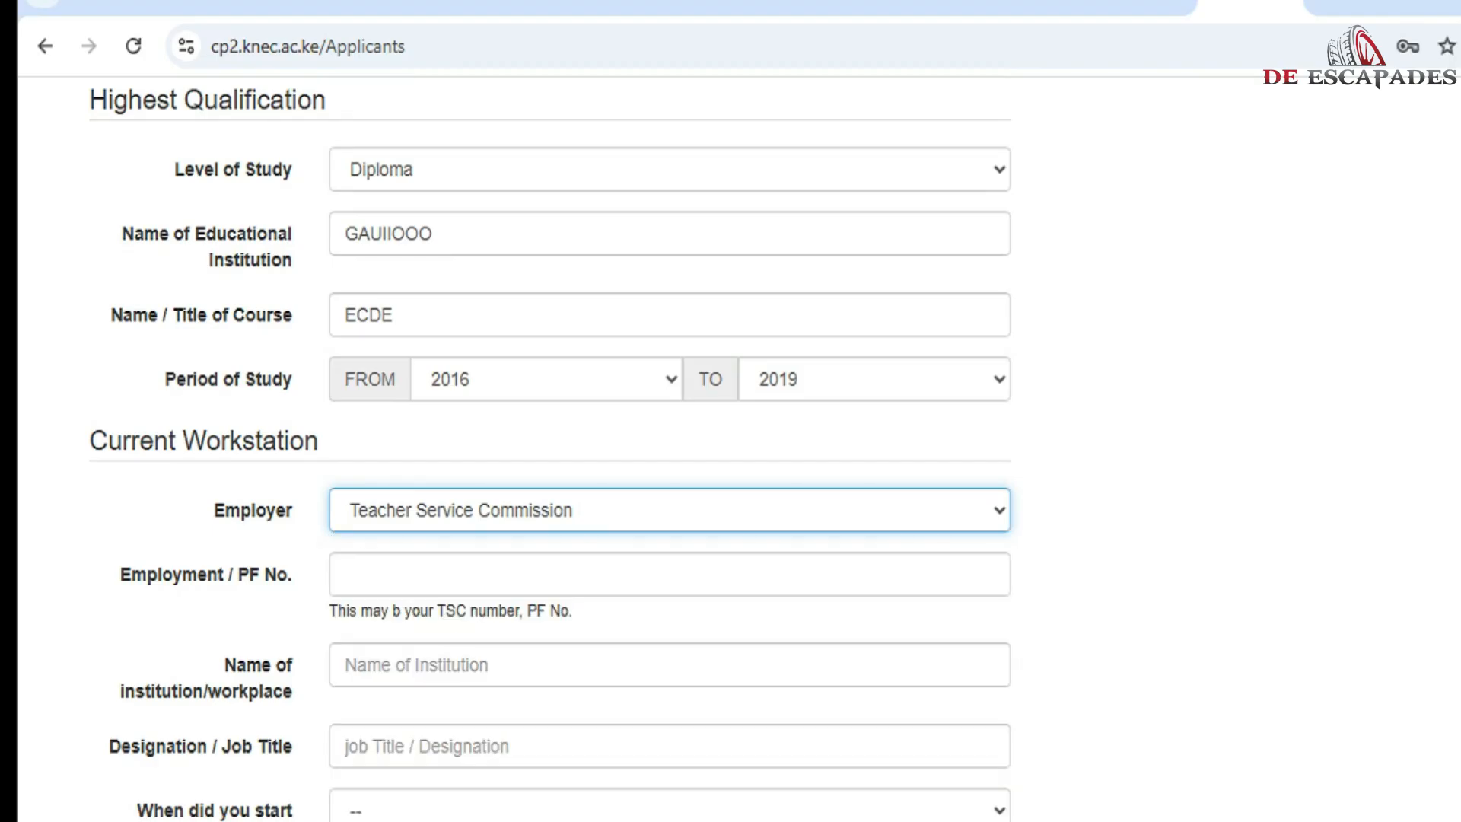
pyautogui.click(487, 575)
pyautogui.write('1')
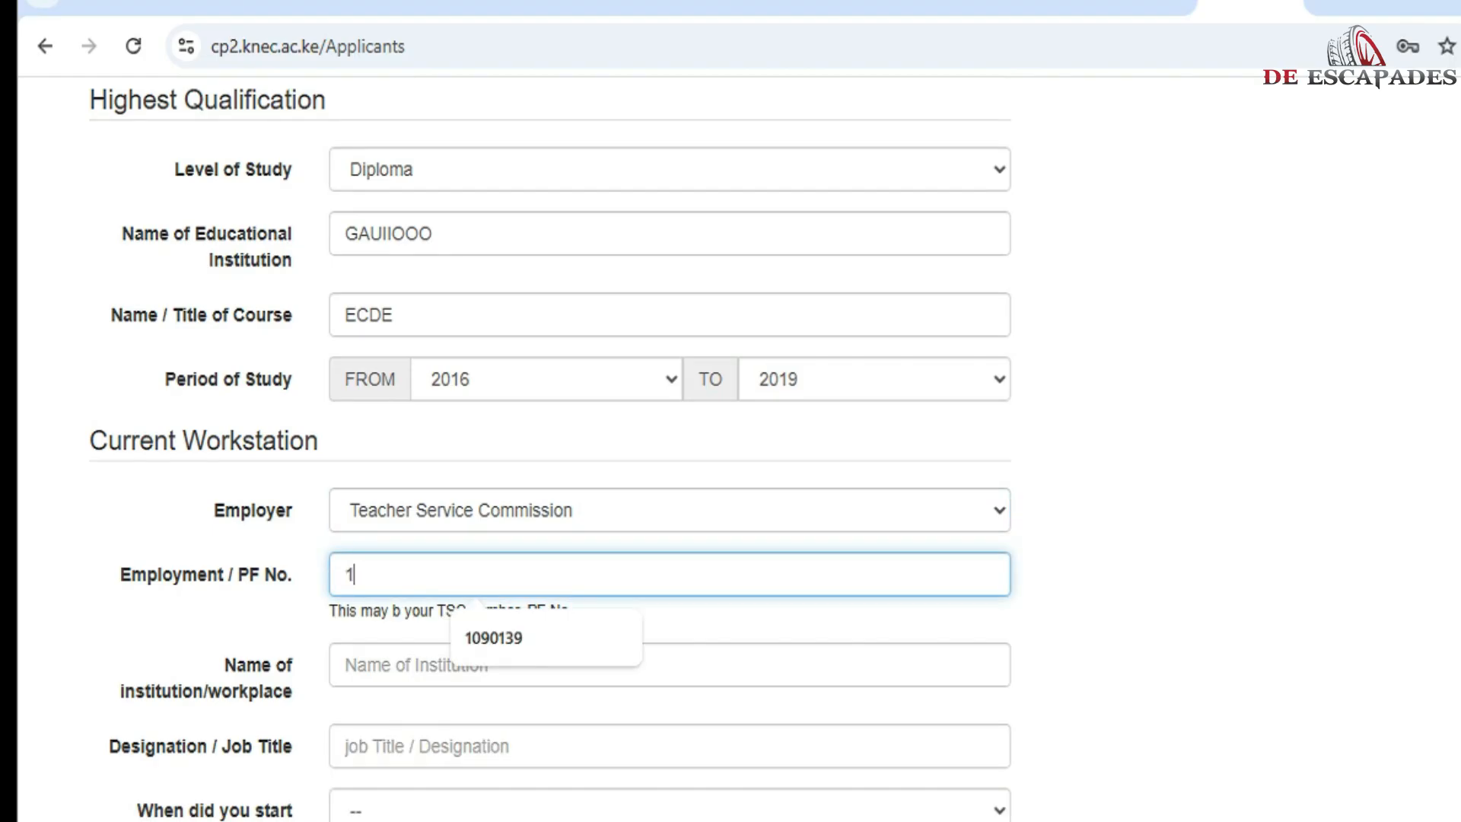
pyautogui.write('98790')
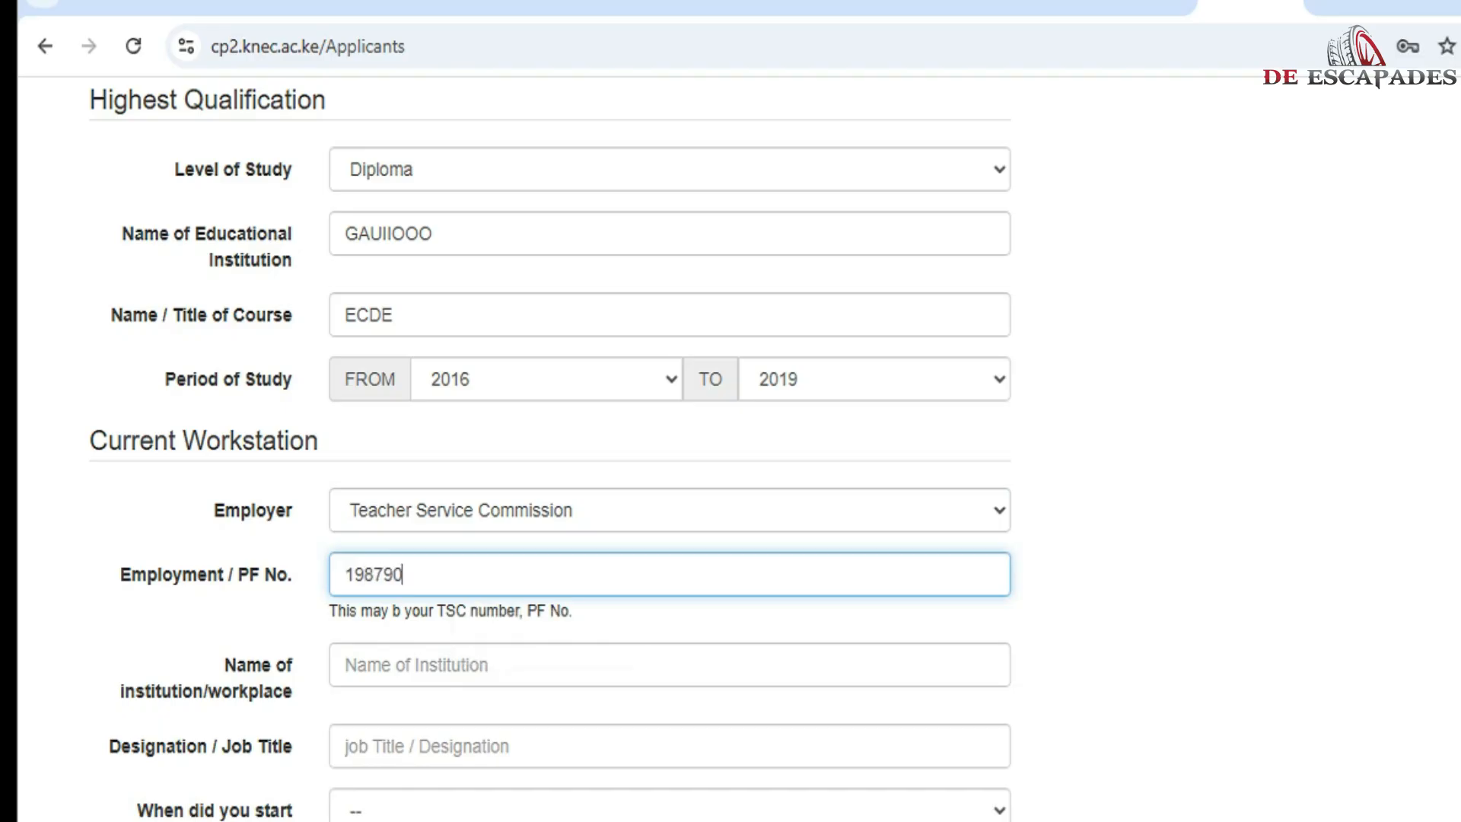
pyautogui.click(487, 665)
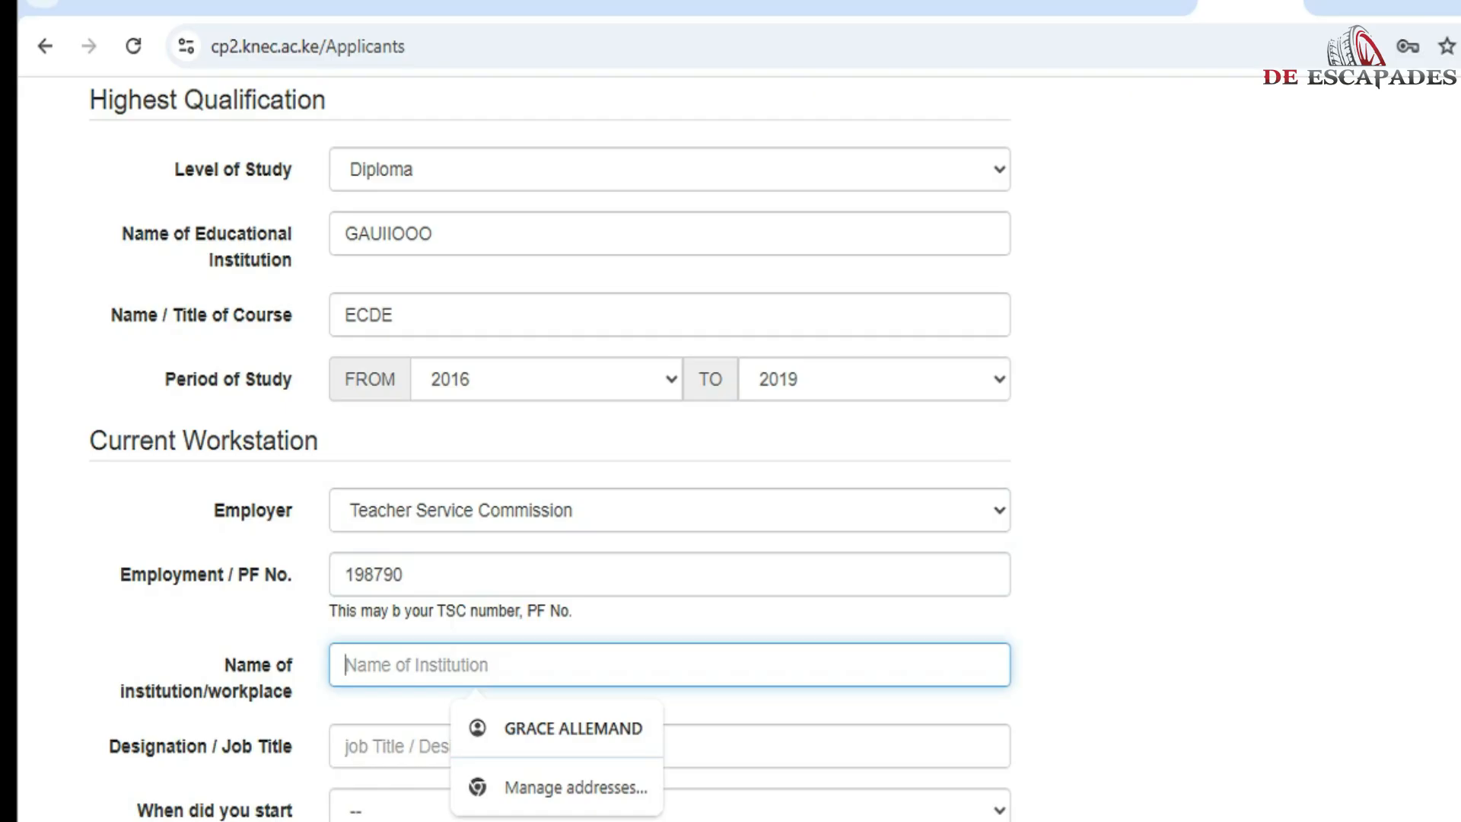
pyautogui.write('LA')
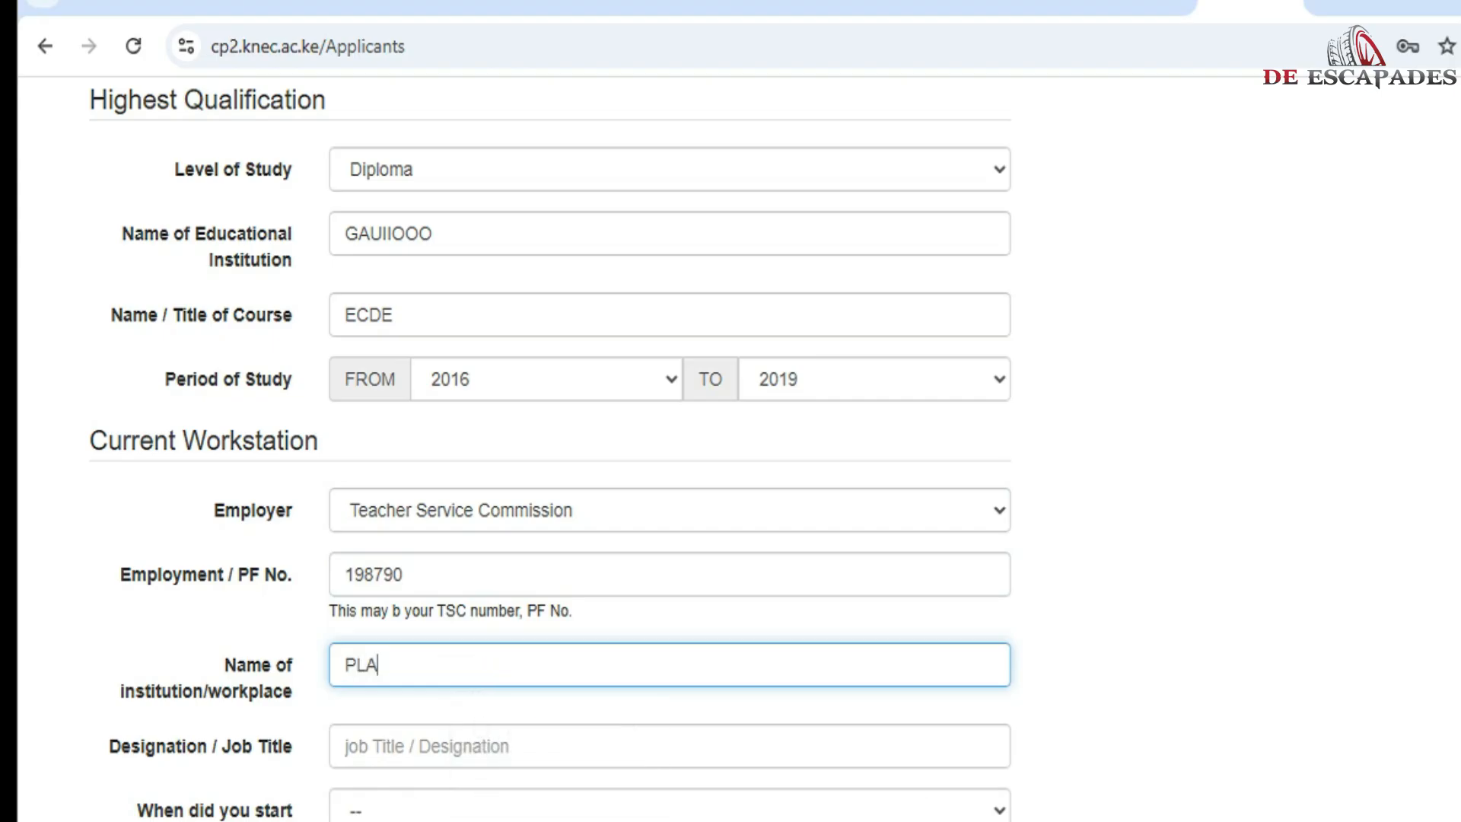
pyautogui.write('CE OF WORK')
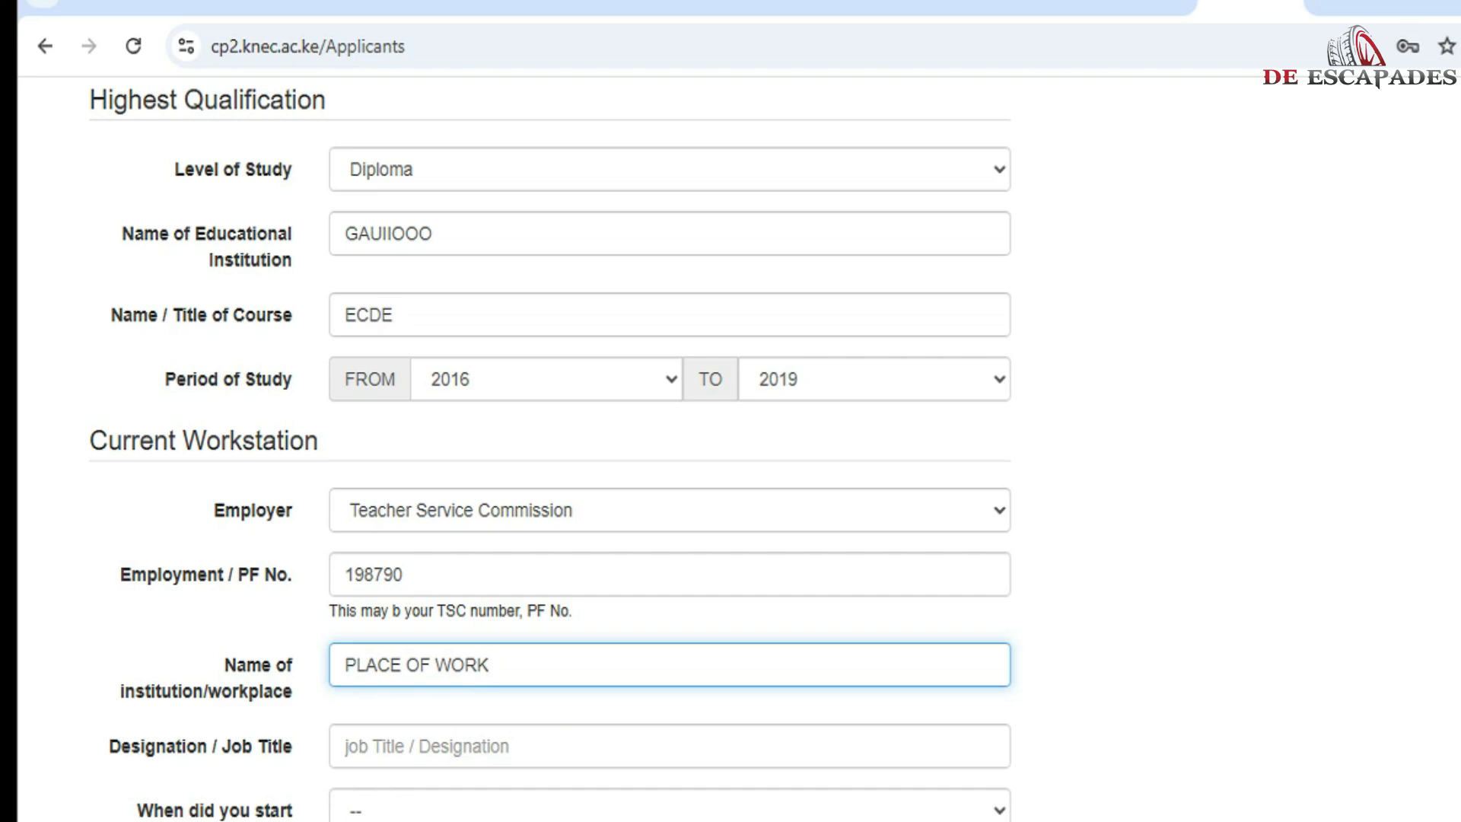
pyautogui.click(347, 747)
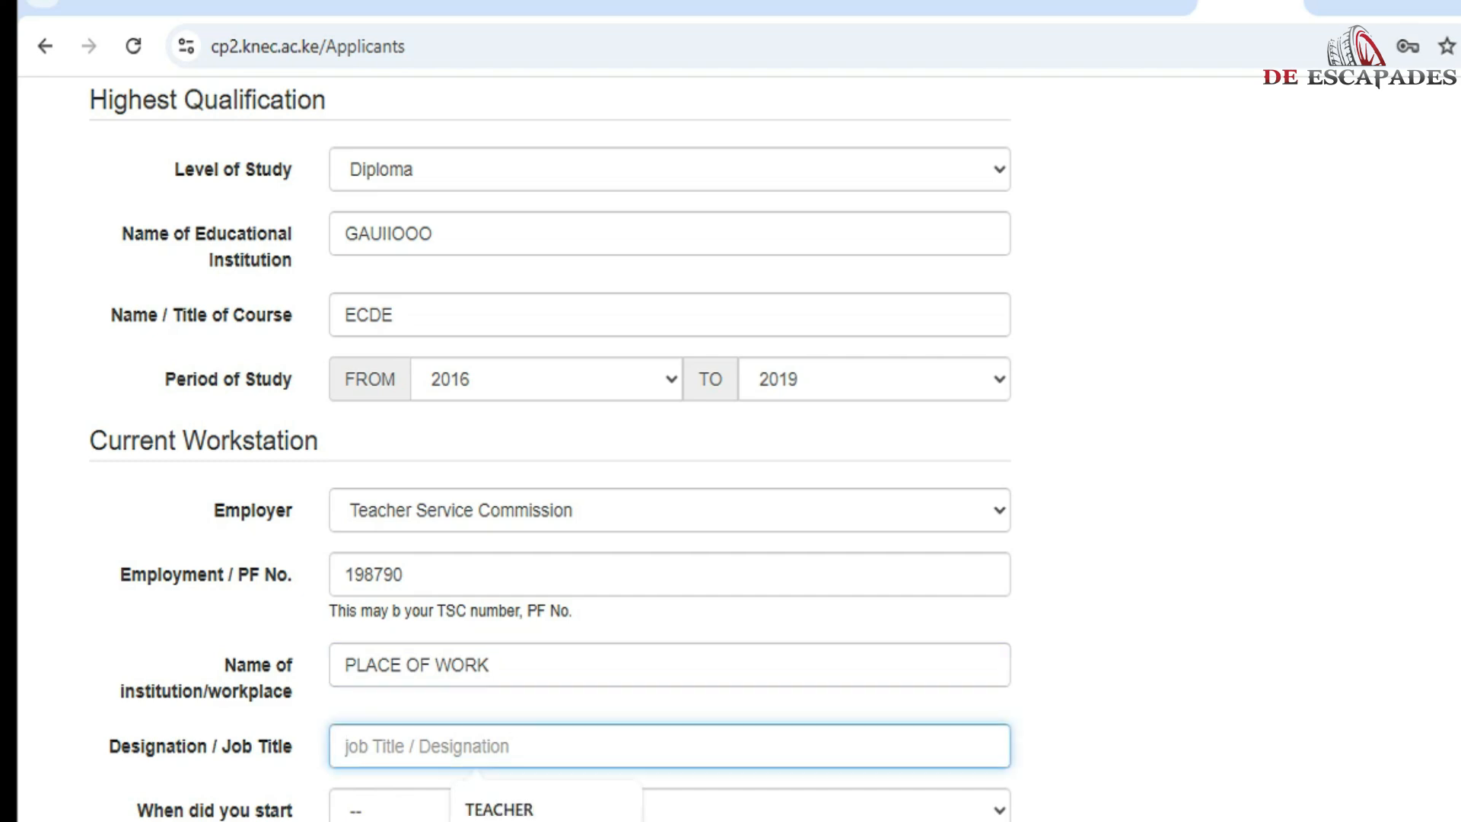
pyautogui.write('JOB TITLE')
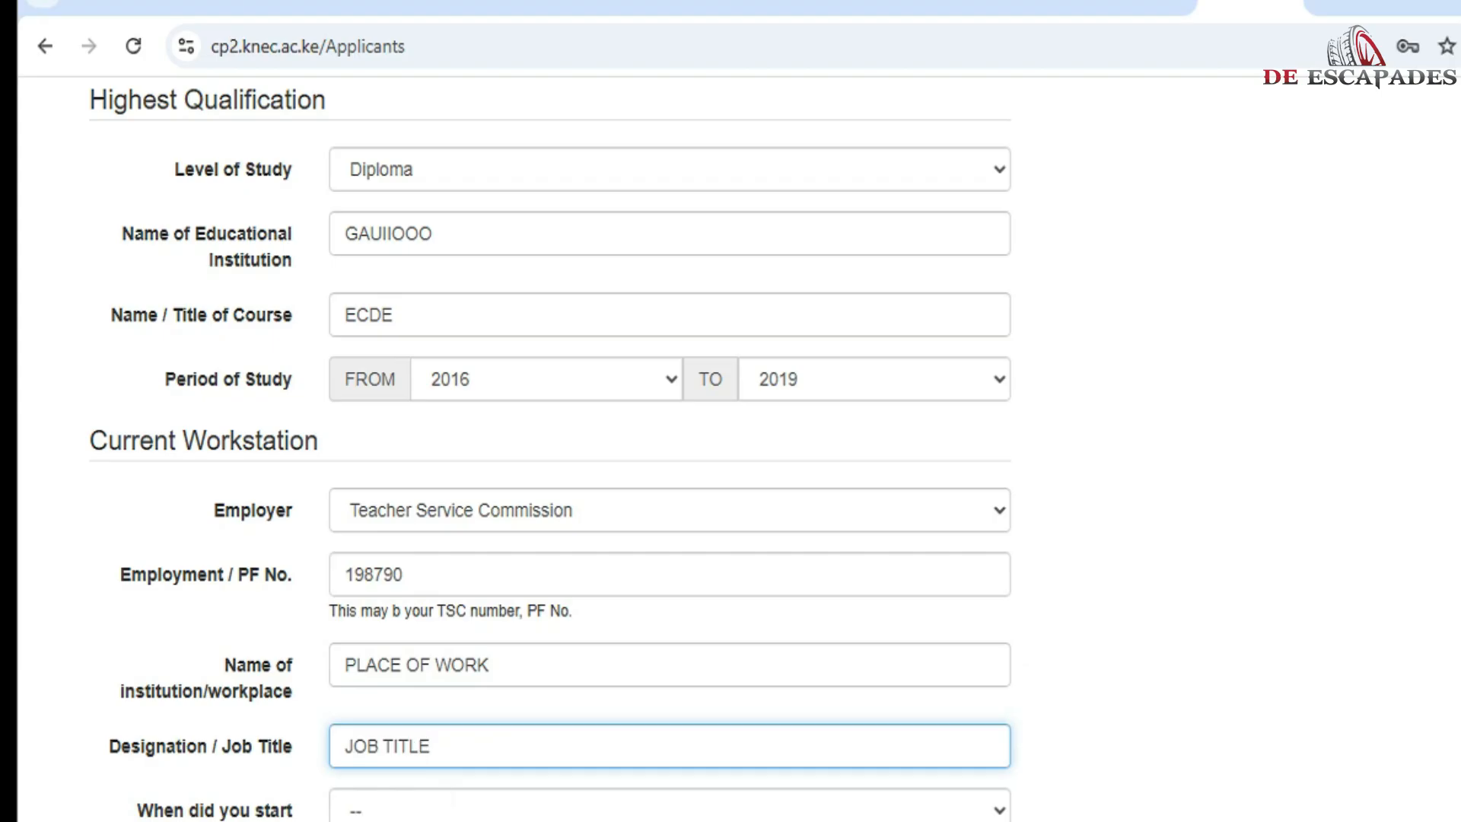
# Step: Set work start year 2019, county 15 MERU and sub-county 15304 IMENTI NORTH
pyautogui.click(670, 809)
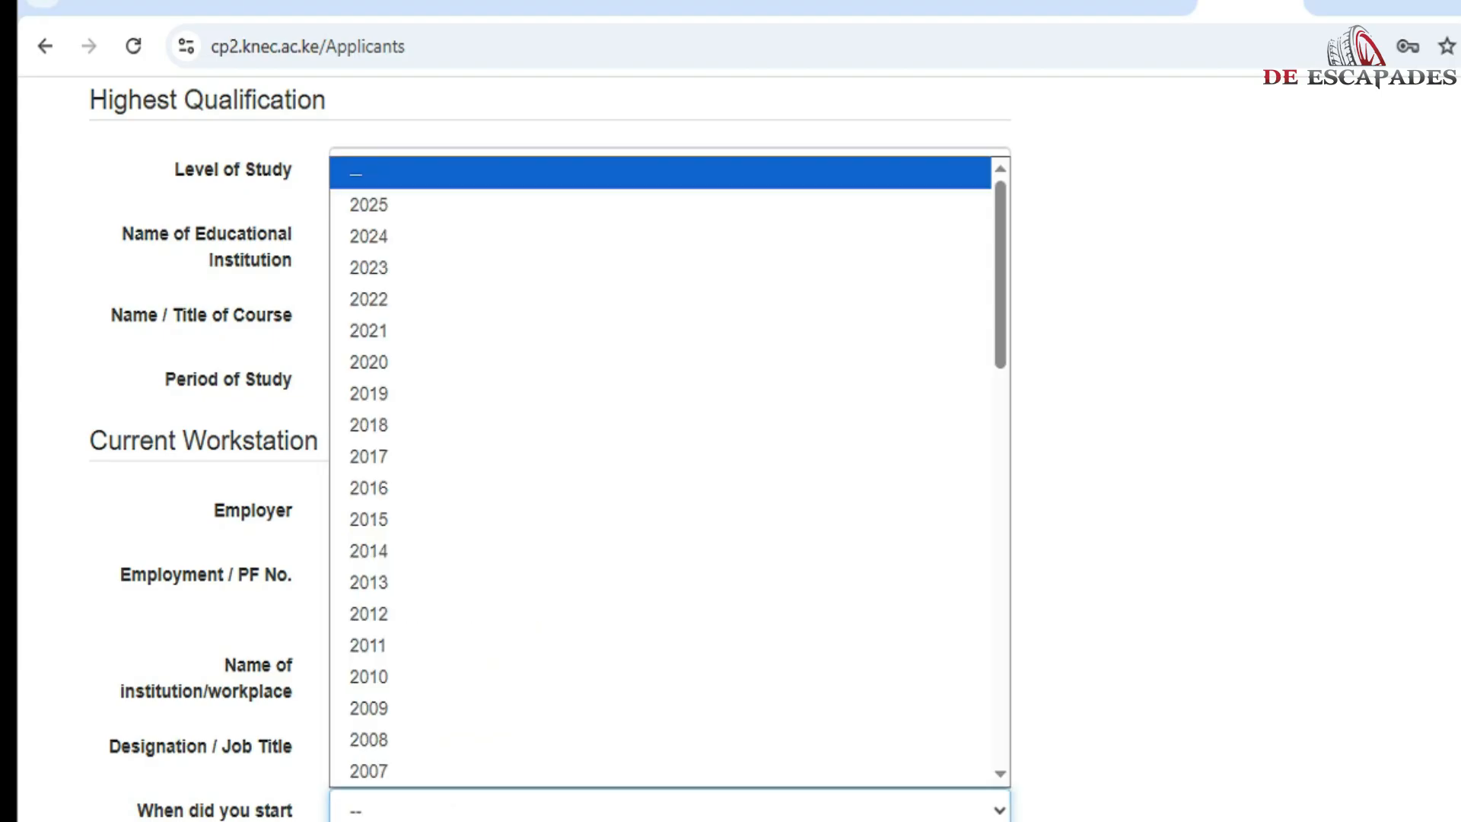
pyautogui.click(215, 811)
pyautogui.tripleClick(215, 811)
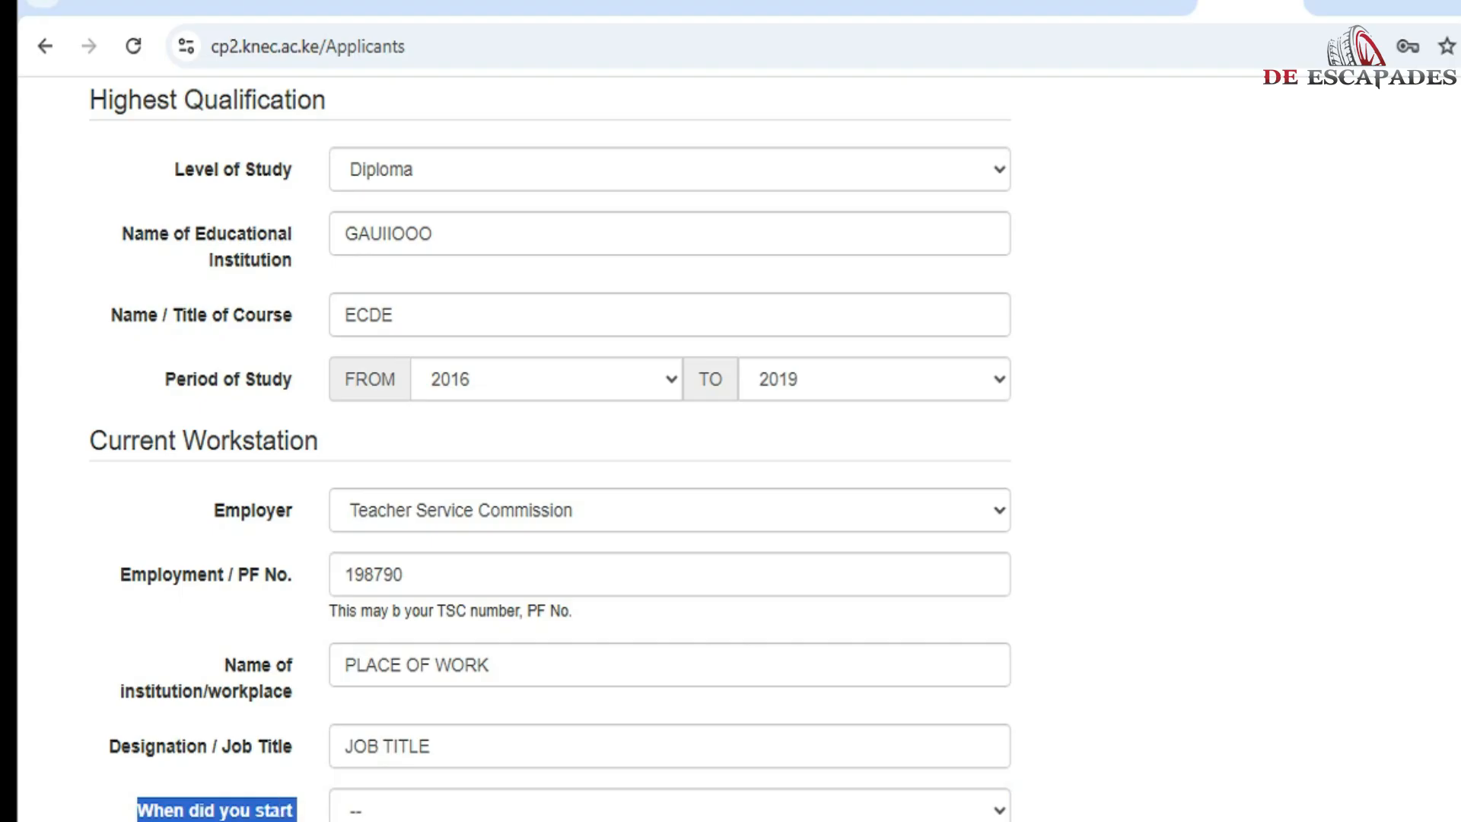
pyautogui.click(670, 809)
pyautogui.click(661, 393)
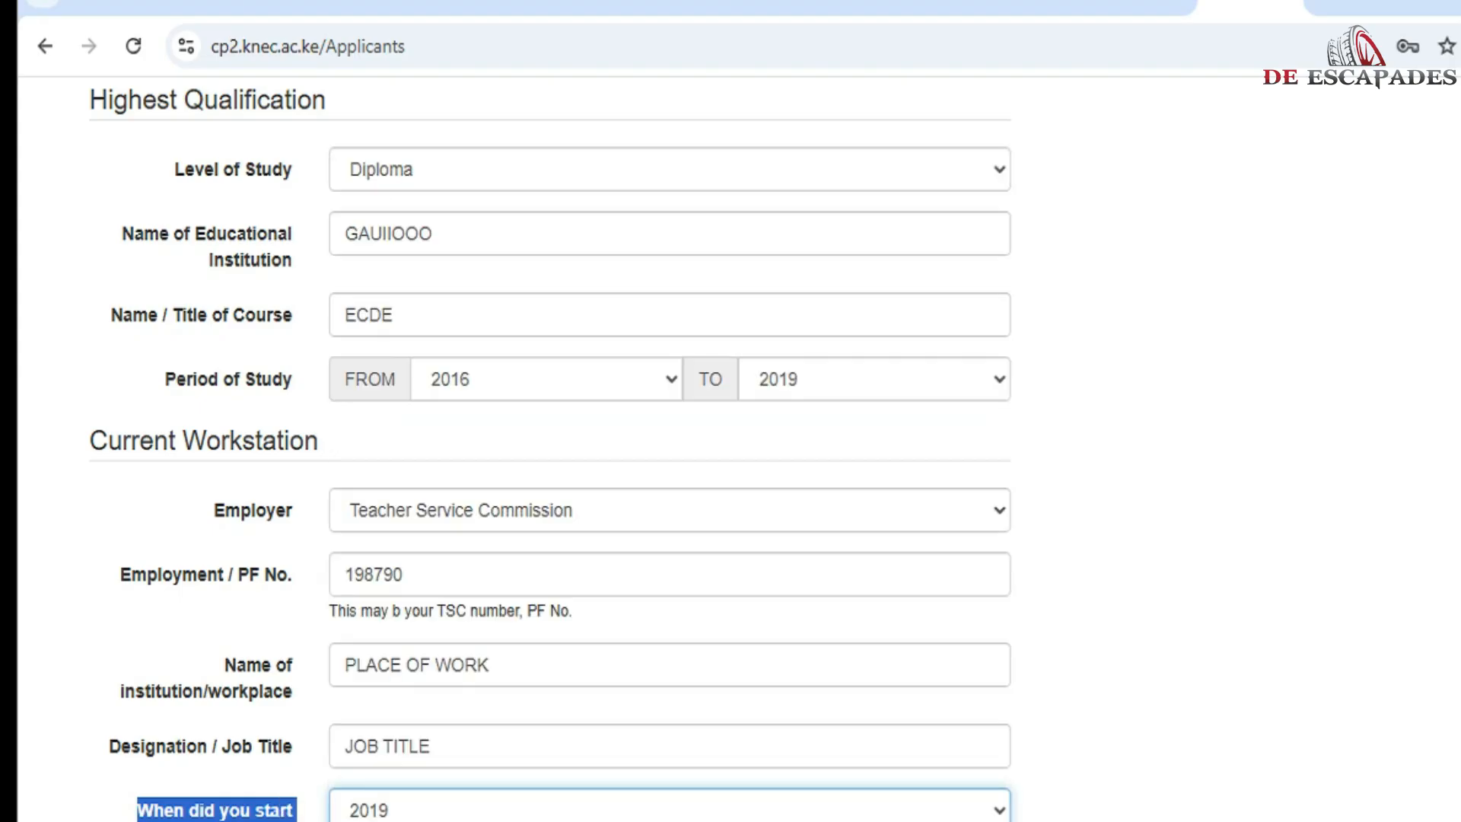
pyautogui.click(486, 821)
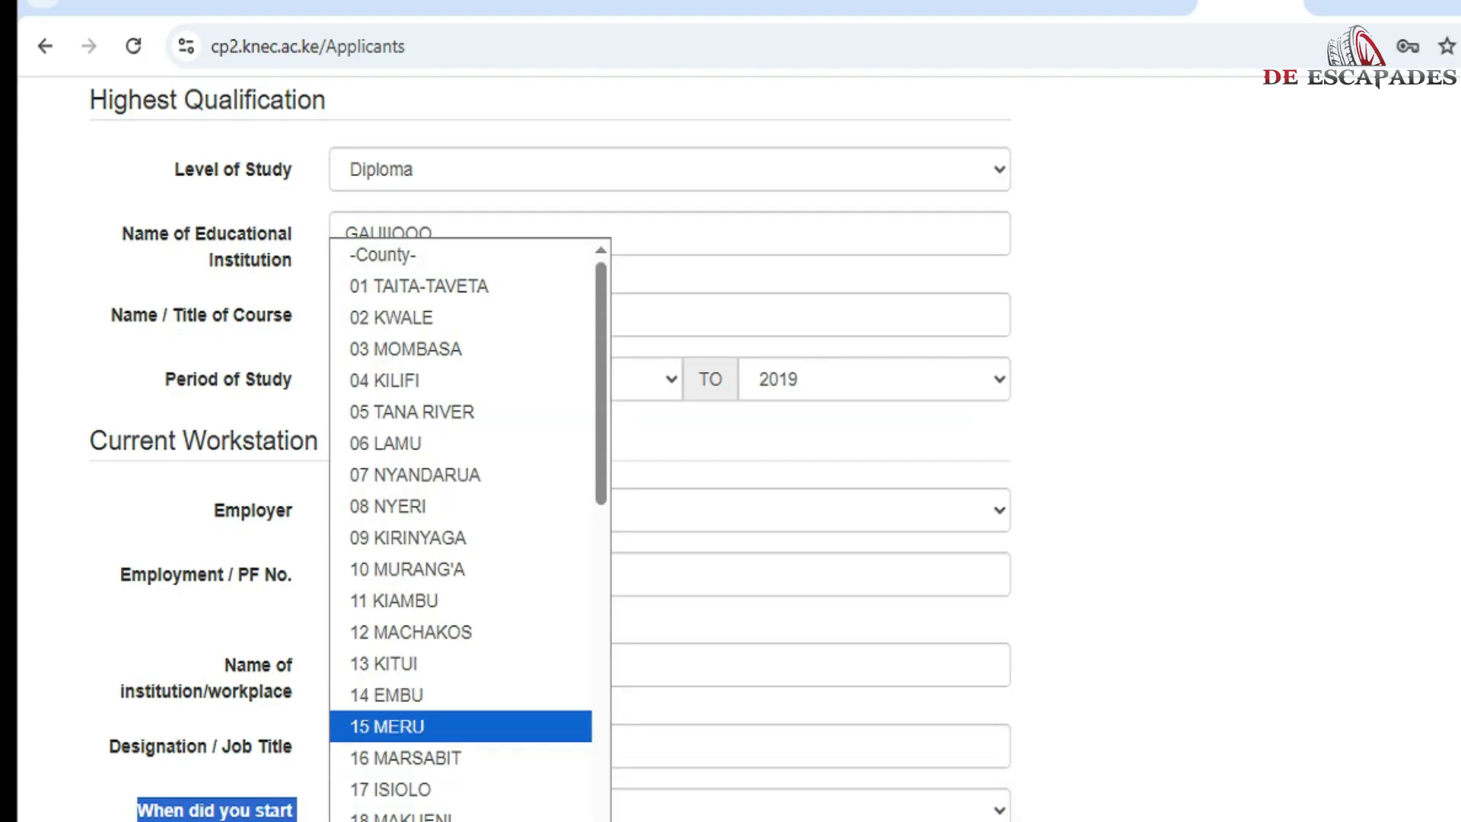
pyautogui.click(460, 727)
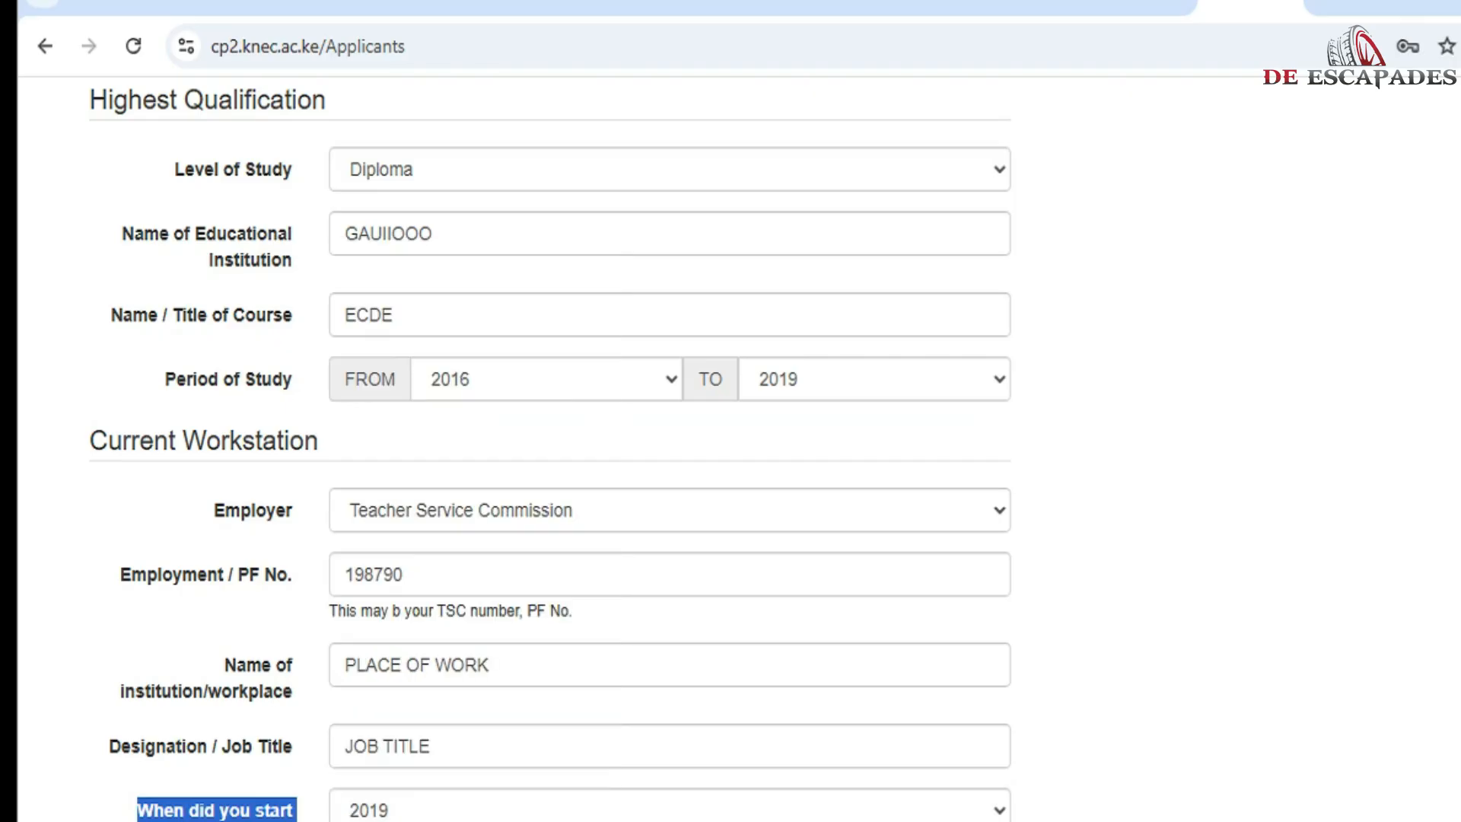
pyautogui.click(789, 821)
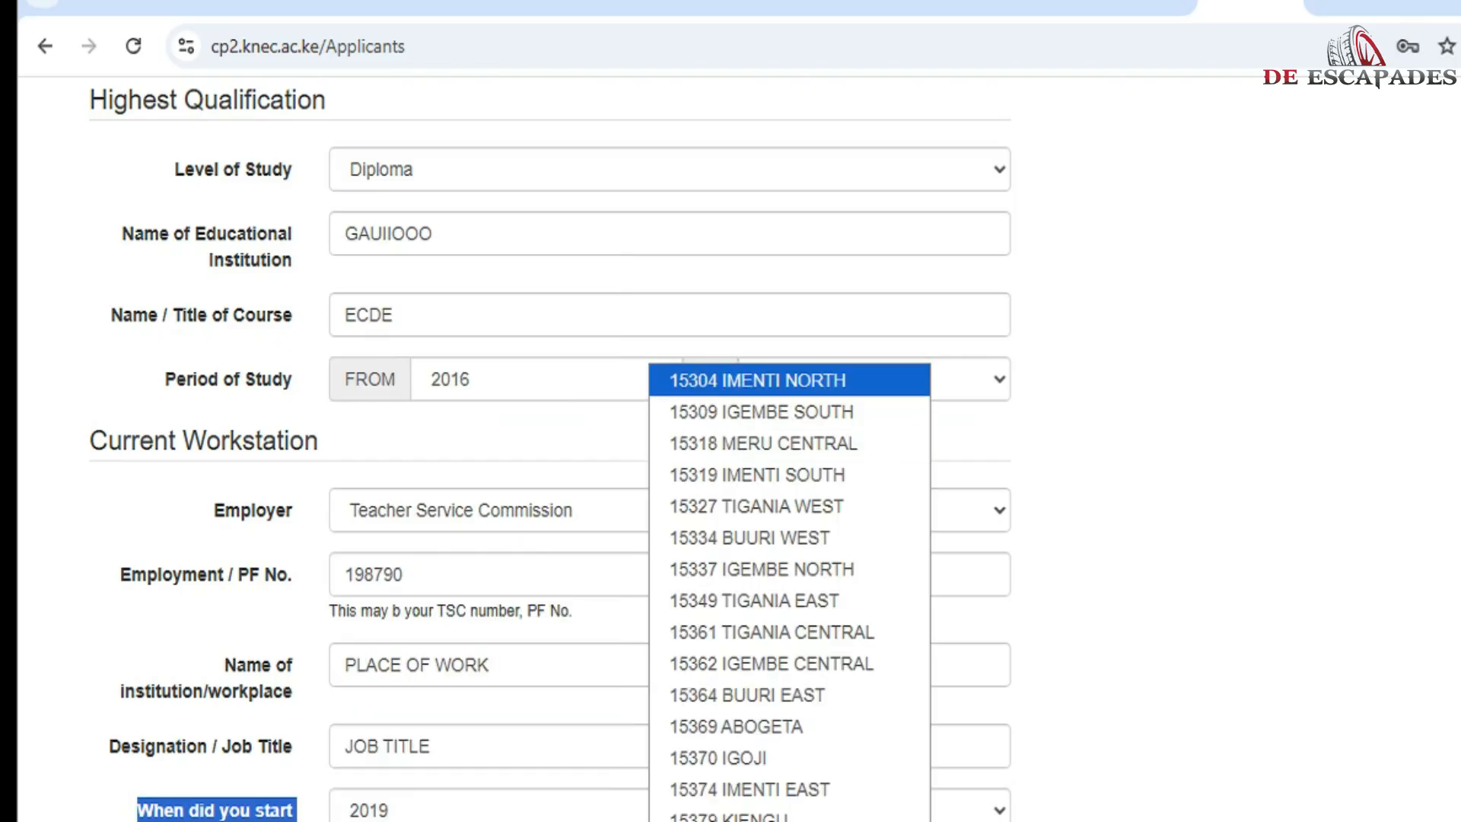
pyautogui.click(761, 380)
pyautogui.scroll(-1, 761, 396)
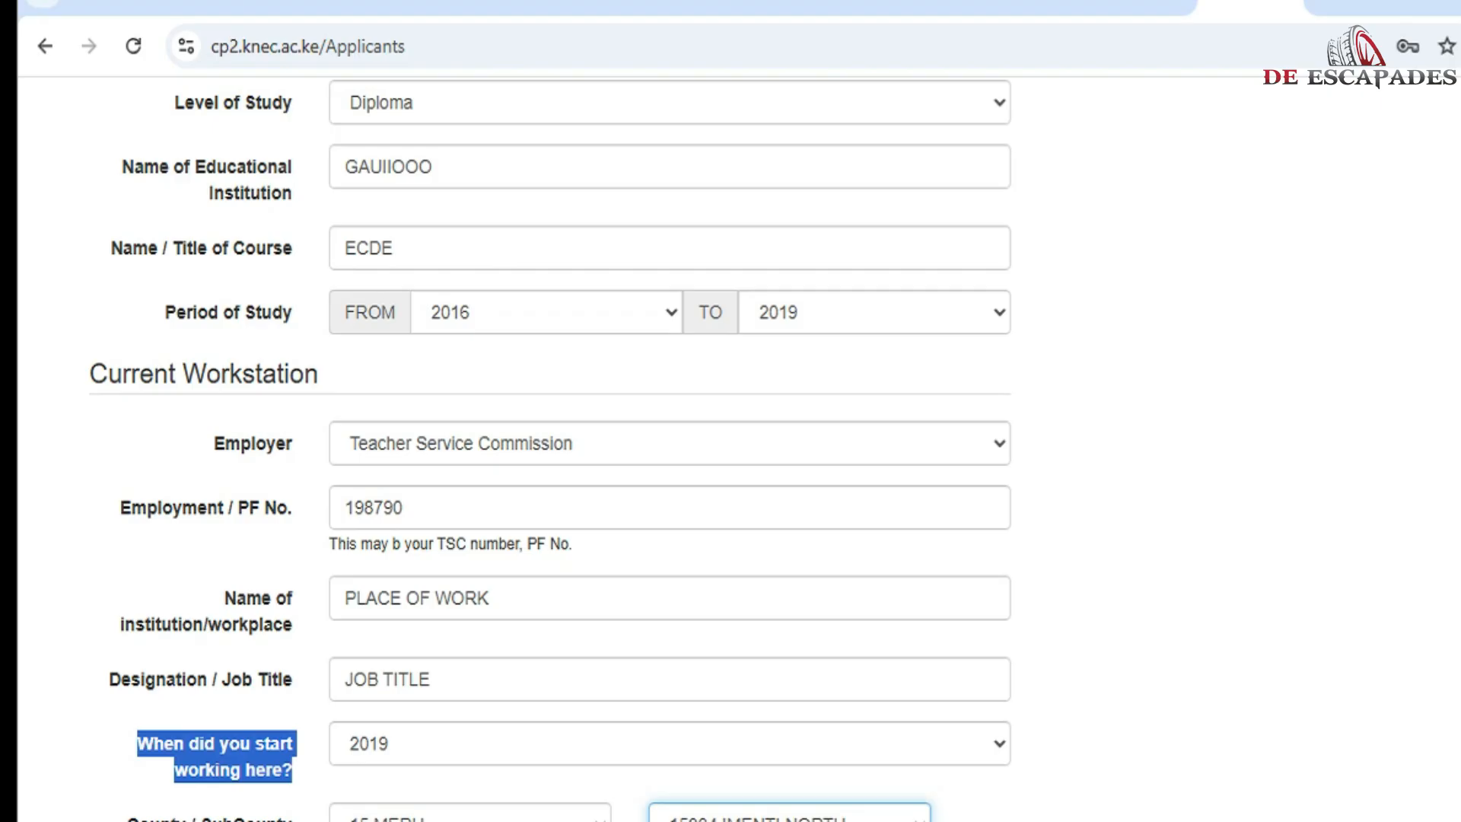
pyautogui.click(1142, 608)
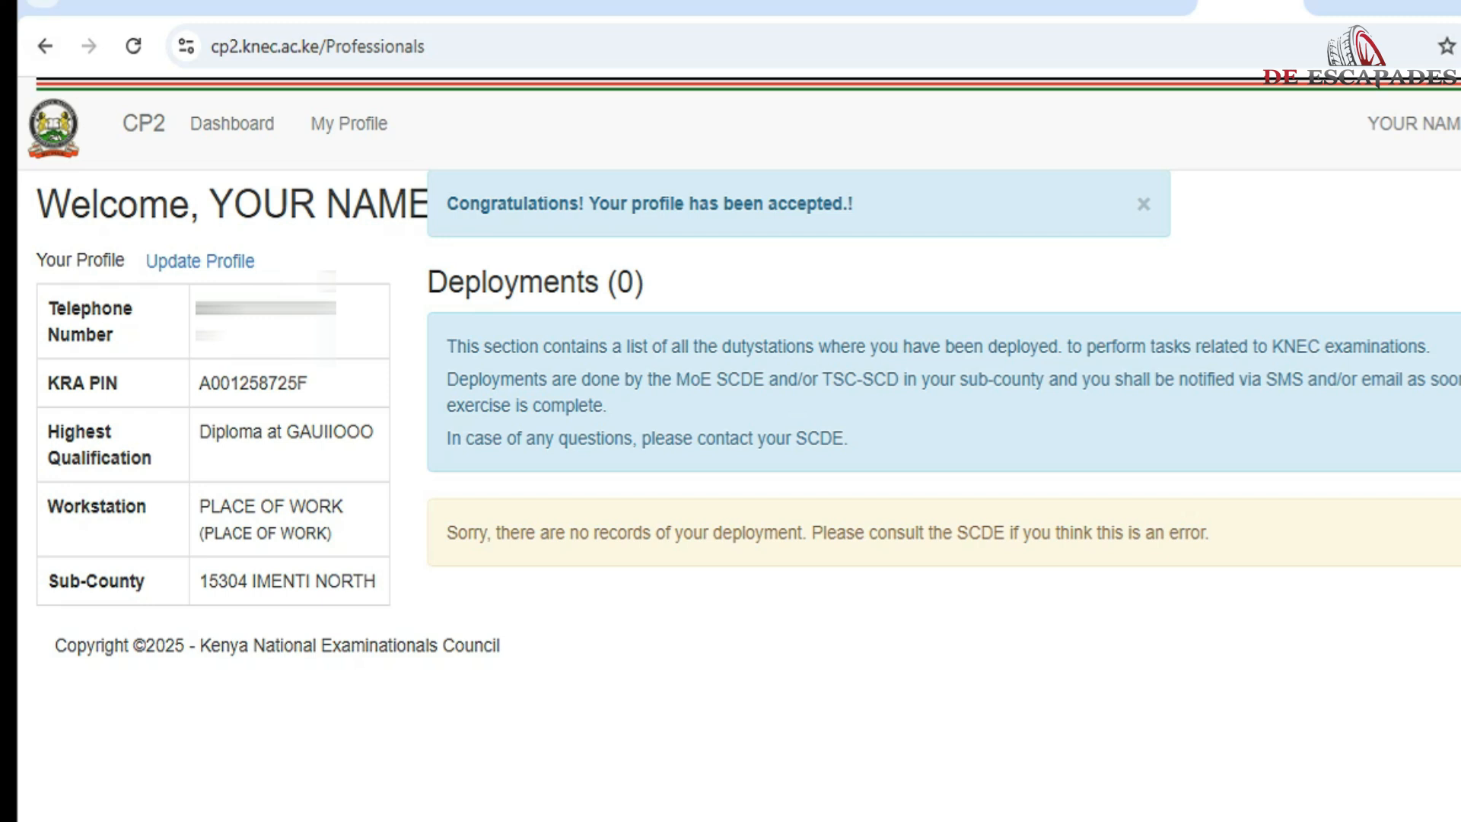
# Step: Highlight the profile-accepted message and the deployments explanation on the dashboard
pyautogui.moveTo(447, 203); pyautogui.dragTo(854, 203)
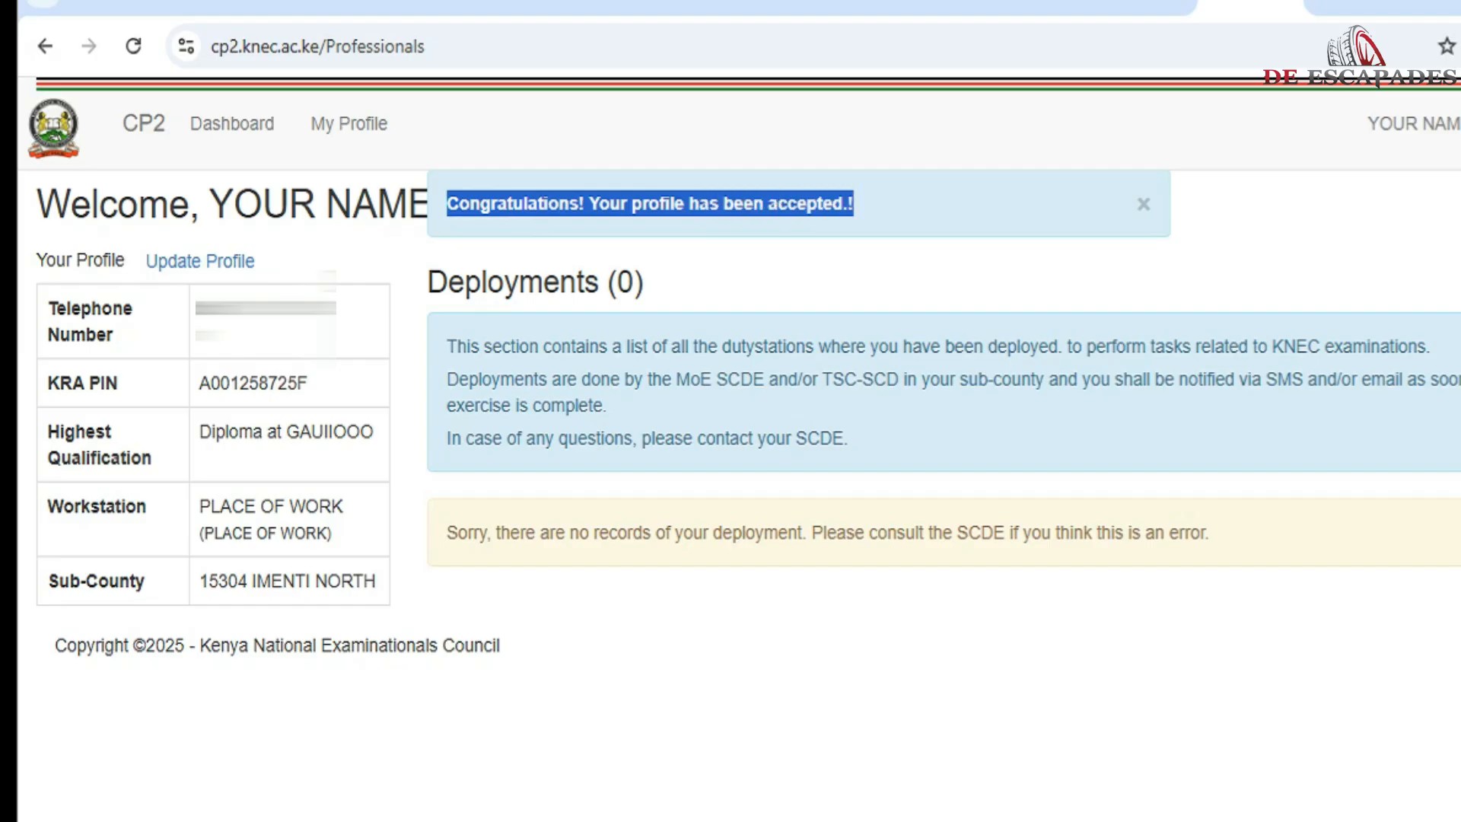
pyautogui.moveTo(447, 346); pyautogui.dragTo(1460, 438)
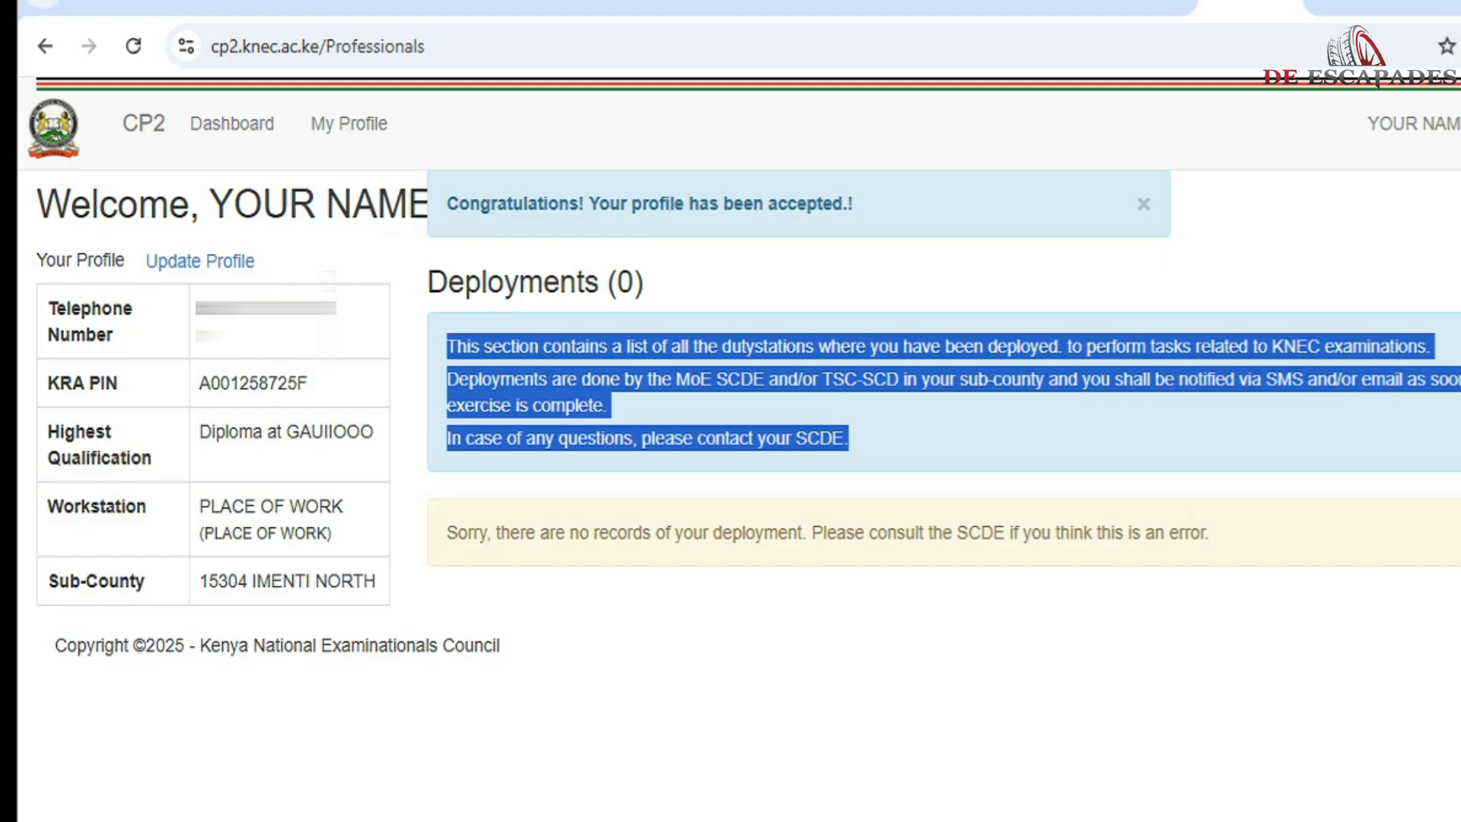
# Step: Highlight the no-deployment notice and profile summary table, then reload the dashboard
pyautogui.click(1457, 442)
pyautogui.moveTo(447, 532); pyautogui.dragTo(1209, 533)
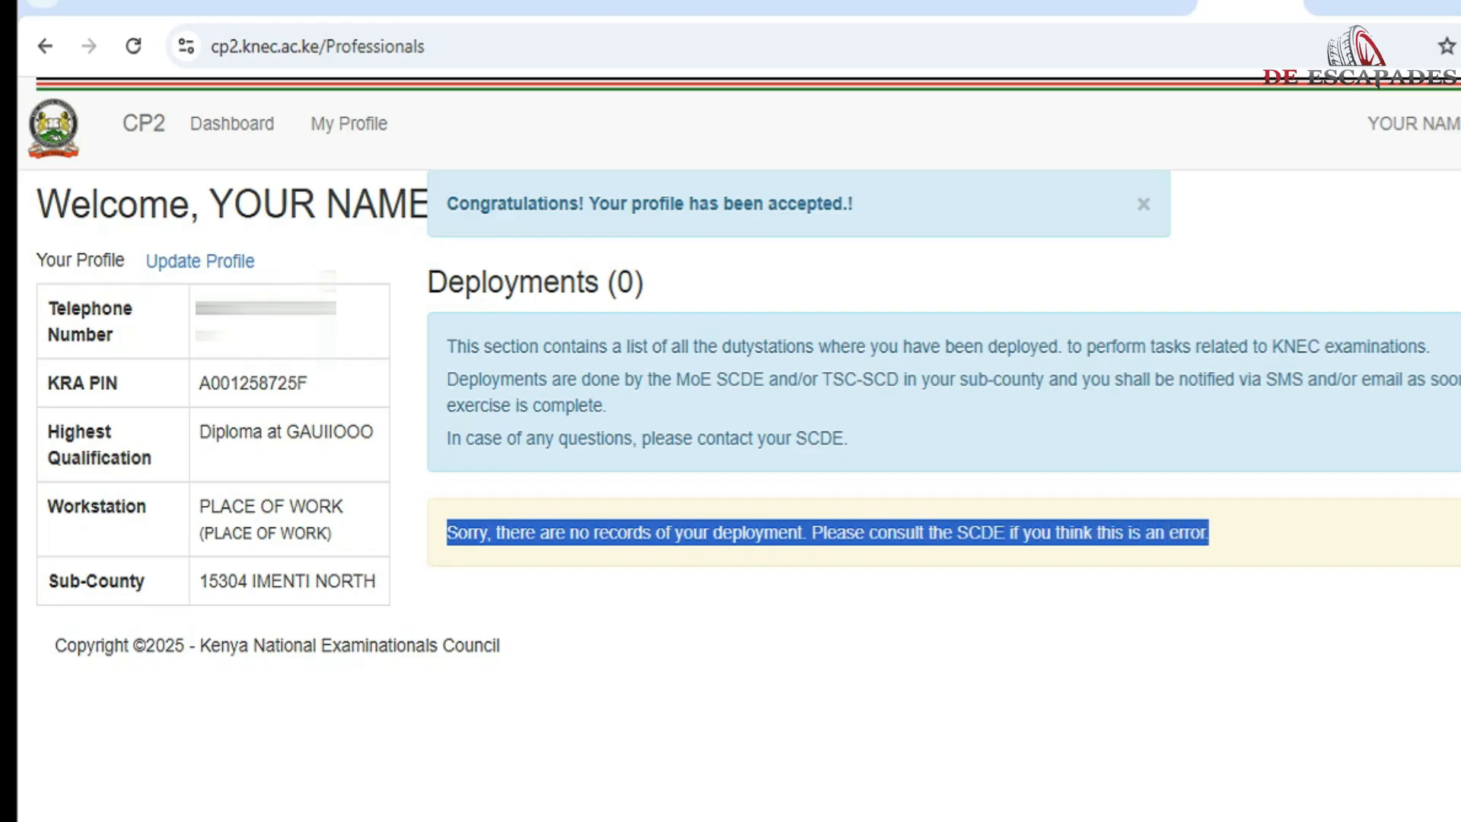
pyautogui.moveTo(44, 308); pyautogui.dragTo(364, 580)
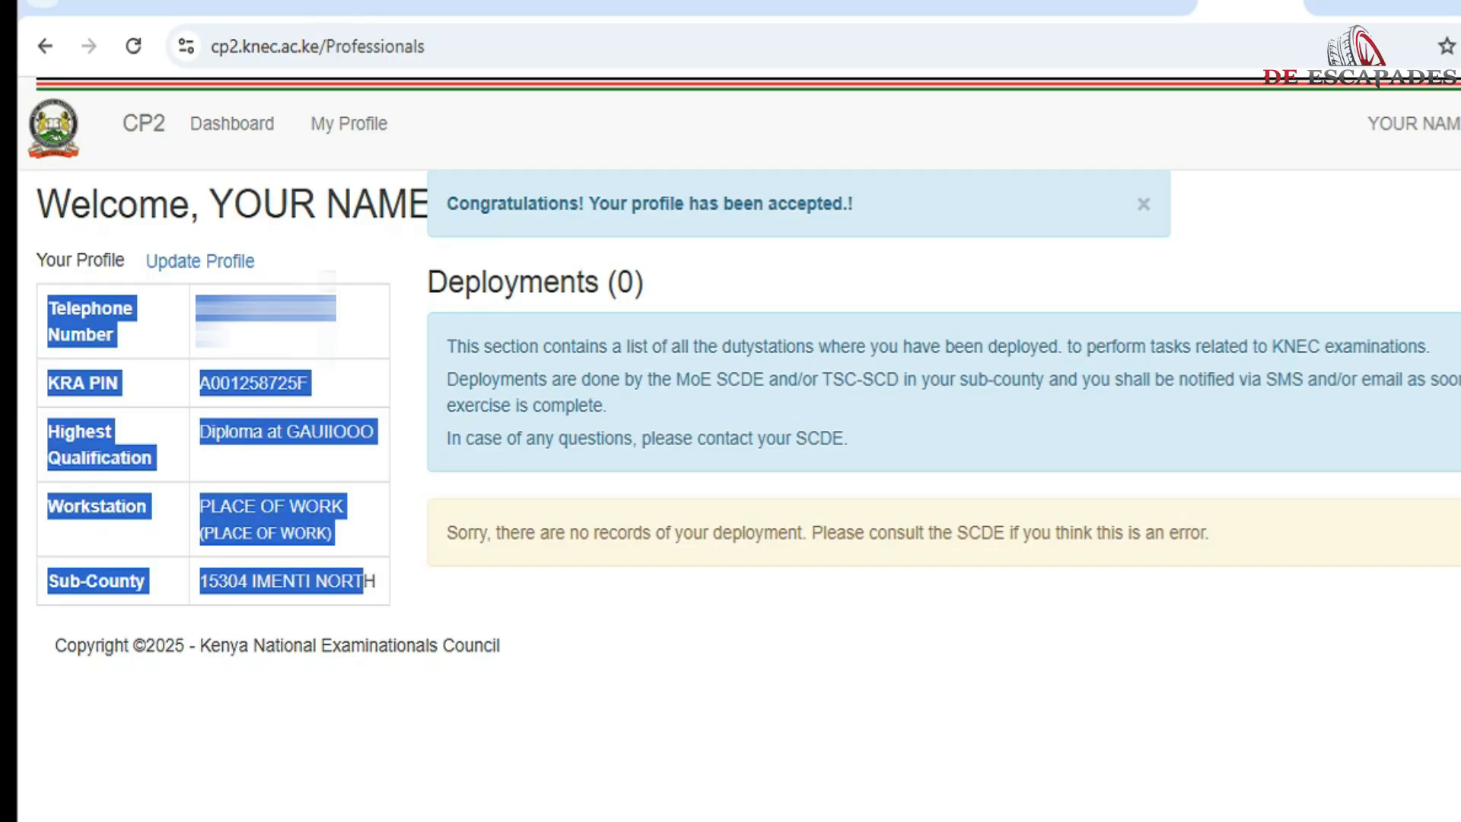
pyautogui.click(364, 580)
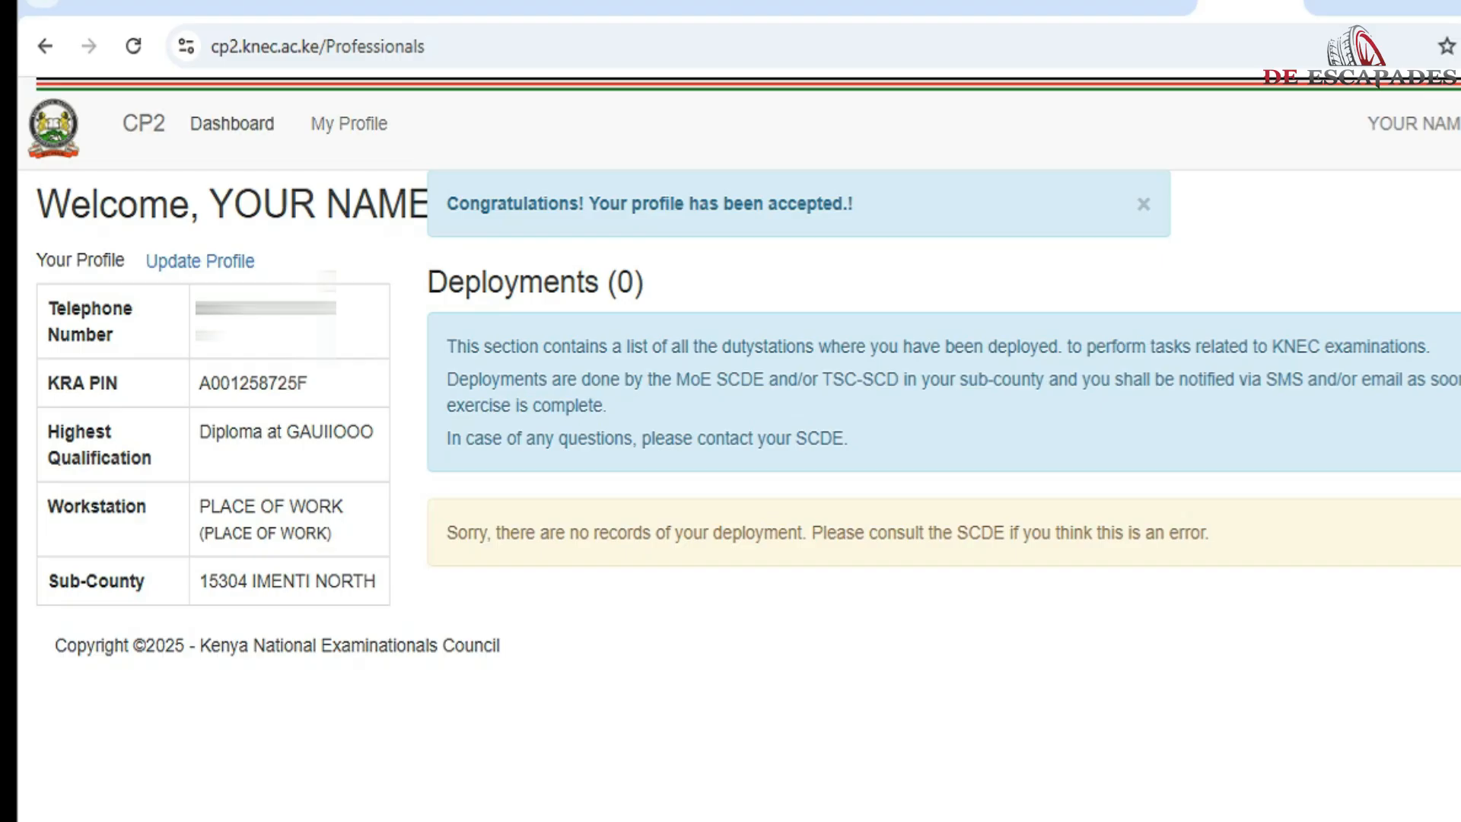
pyautogui.click(232, 123)
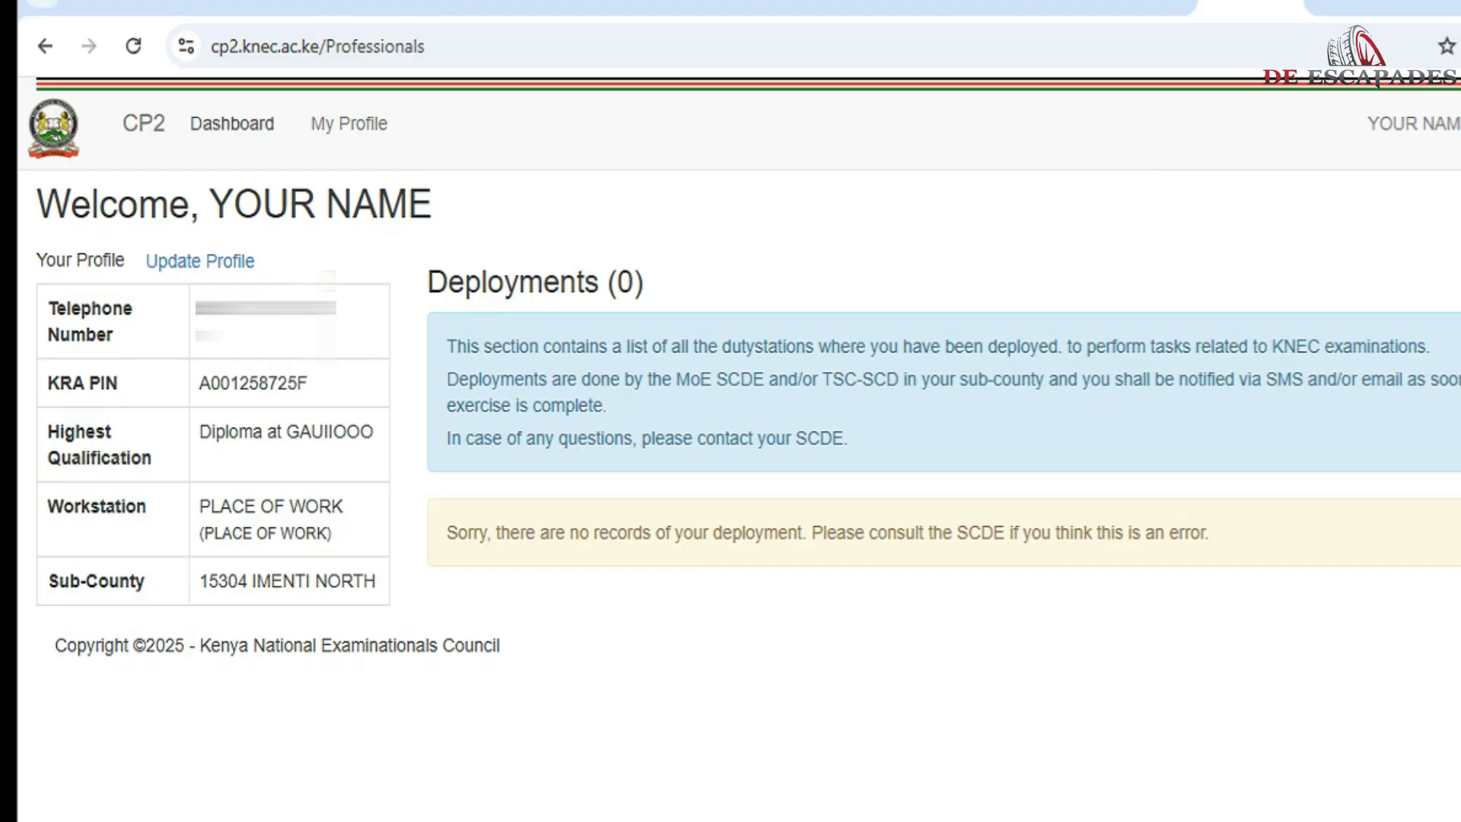
# Step: Open My Profile and scroll through the saved profile details
pyautogui.click(349, 124)
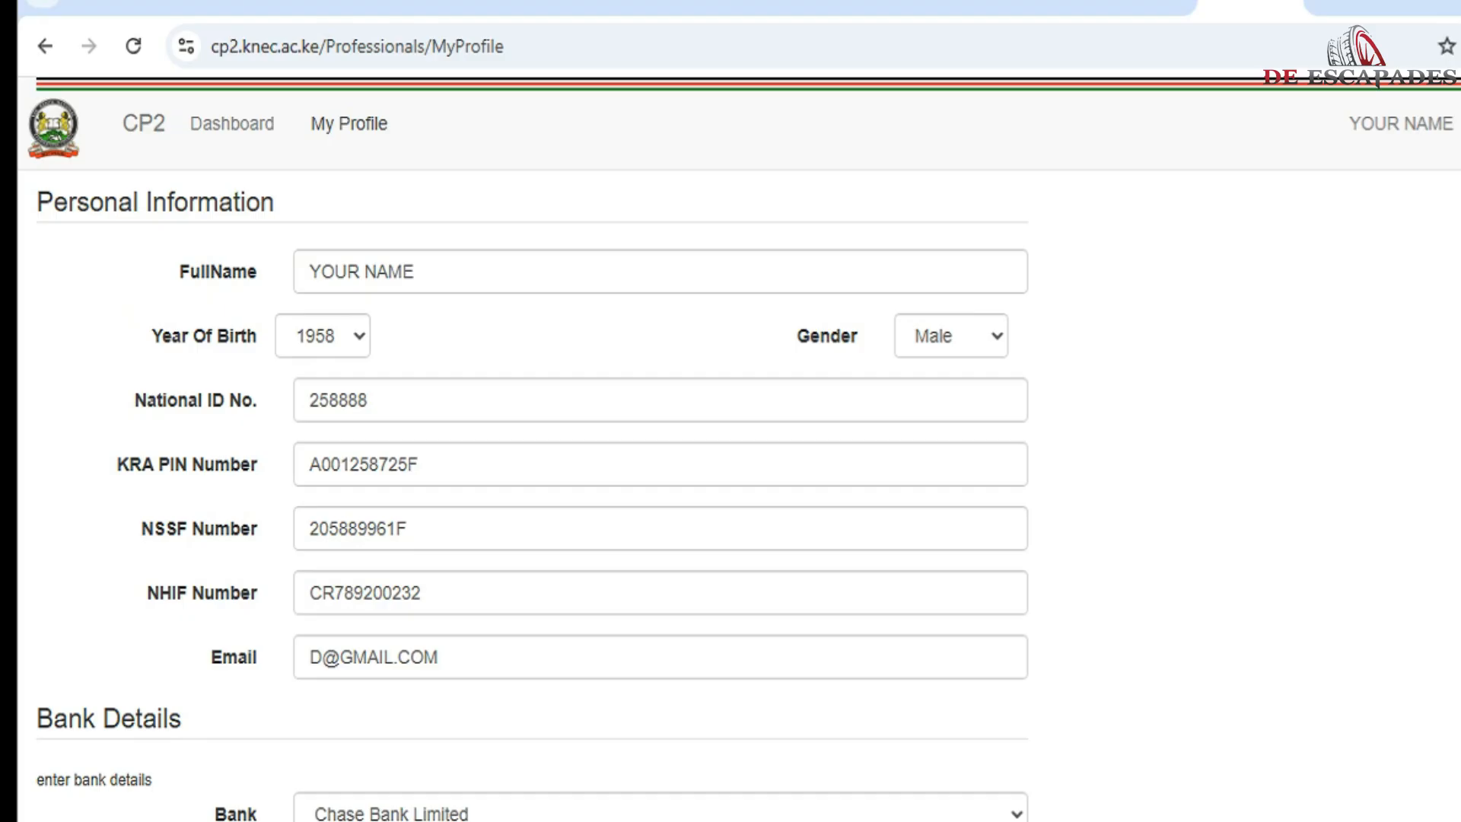
pyautogui.scroll(-15, 533, 494)
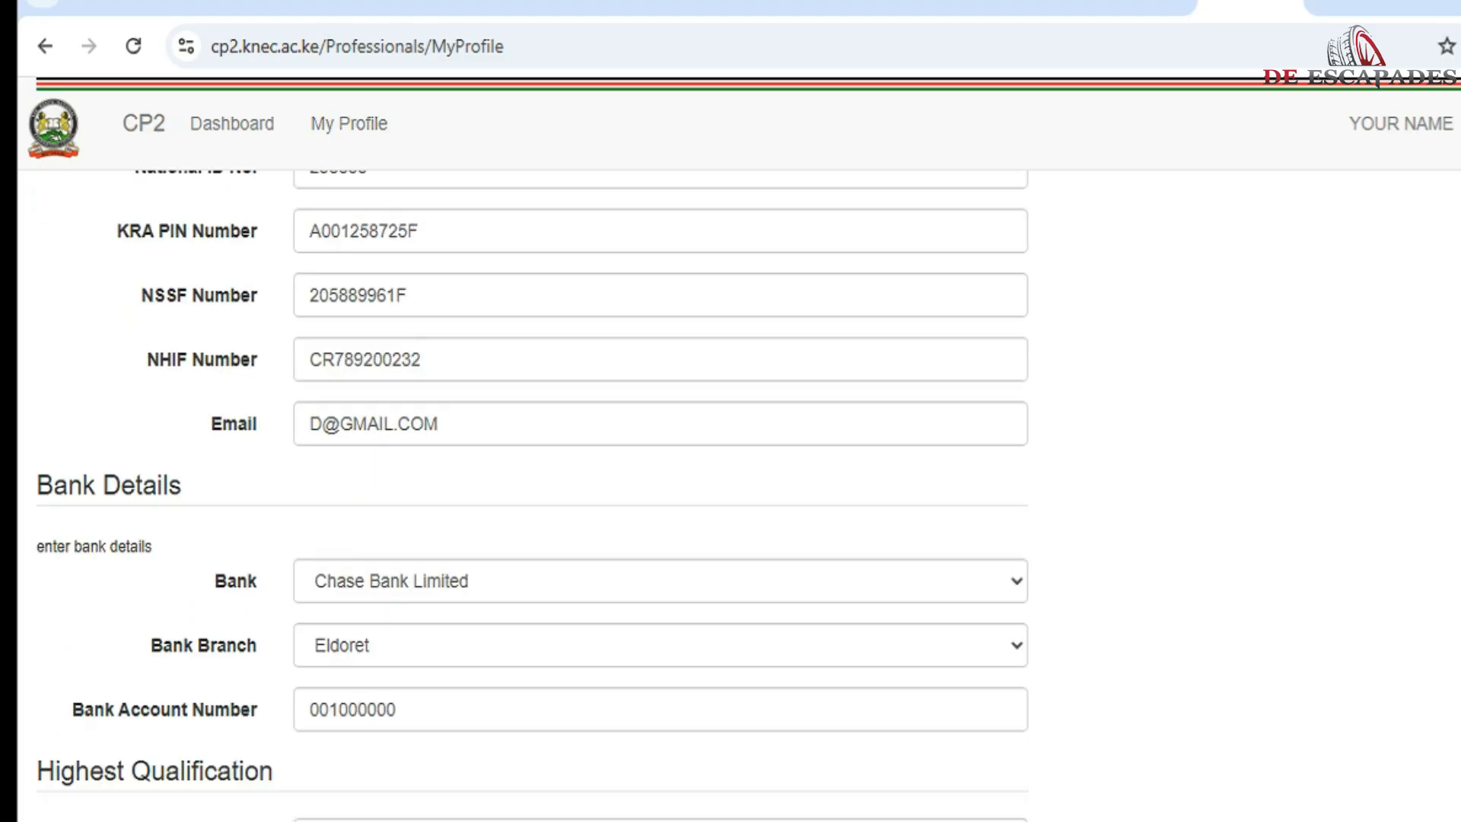
pyautogui.scroll(15, 532, 495)
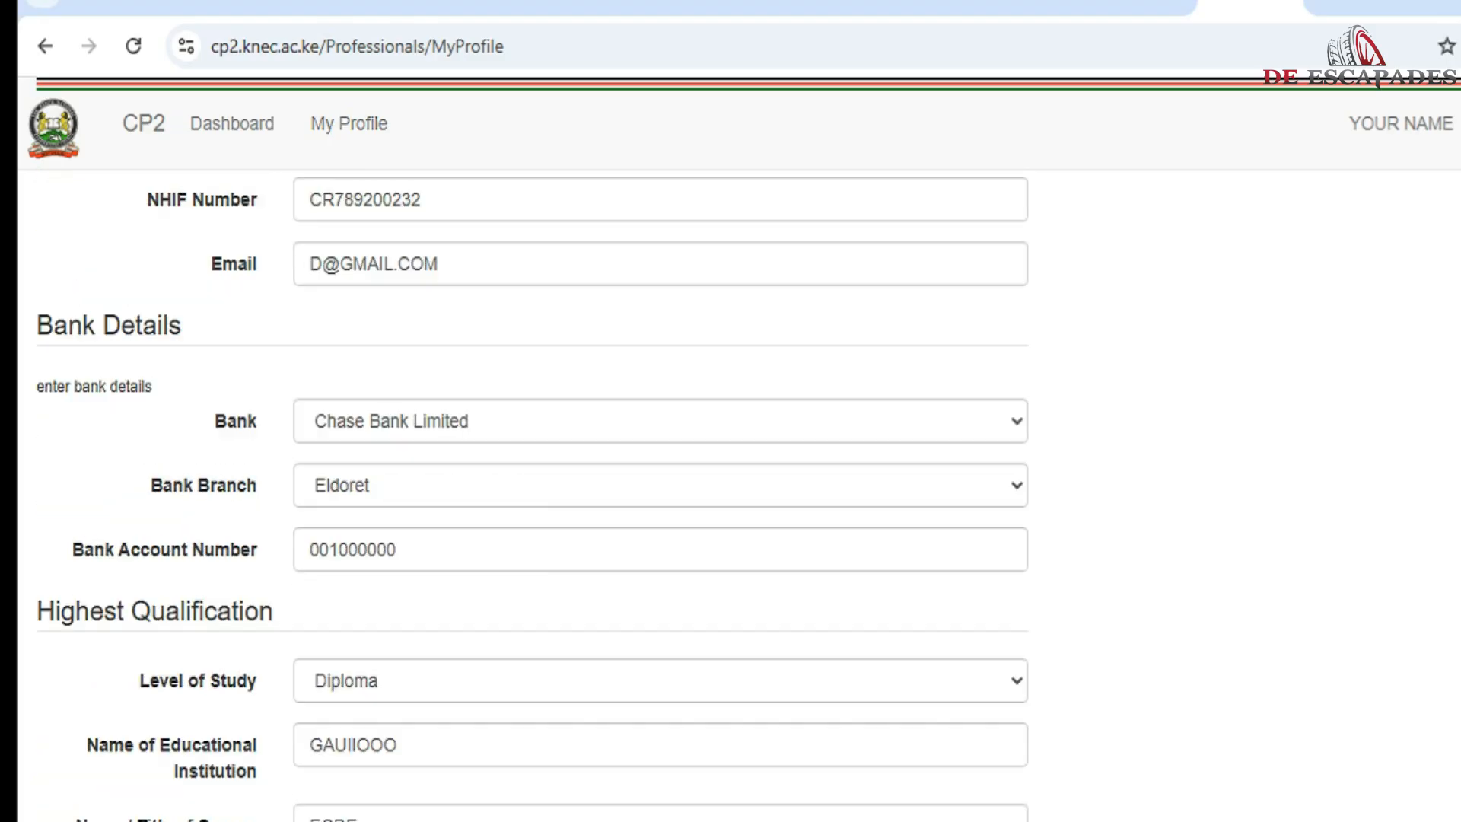